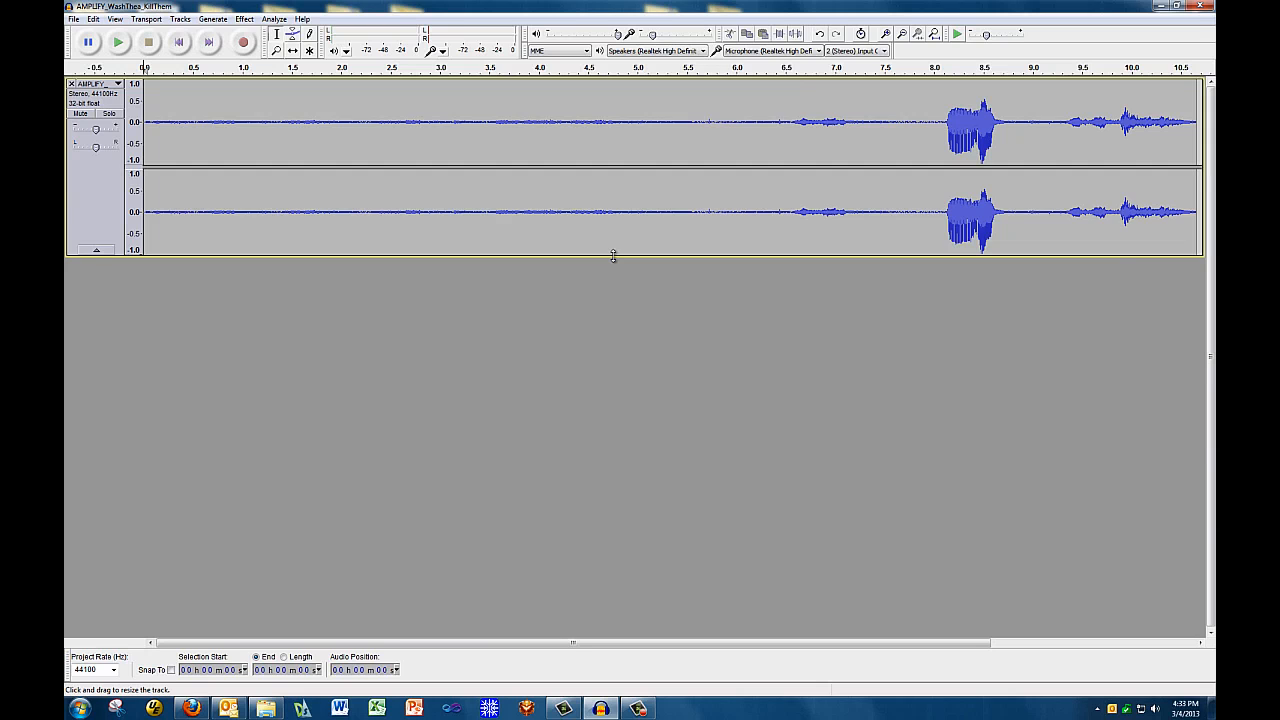
Enlarge the stereo track's height, split it into separate left and right tracks, and delete the right-channel track
drag(613, 256, 615, 634)
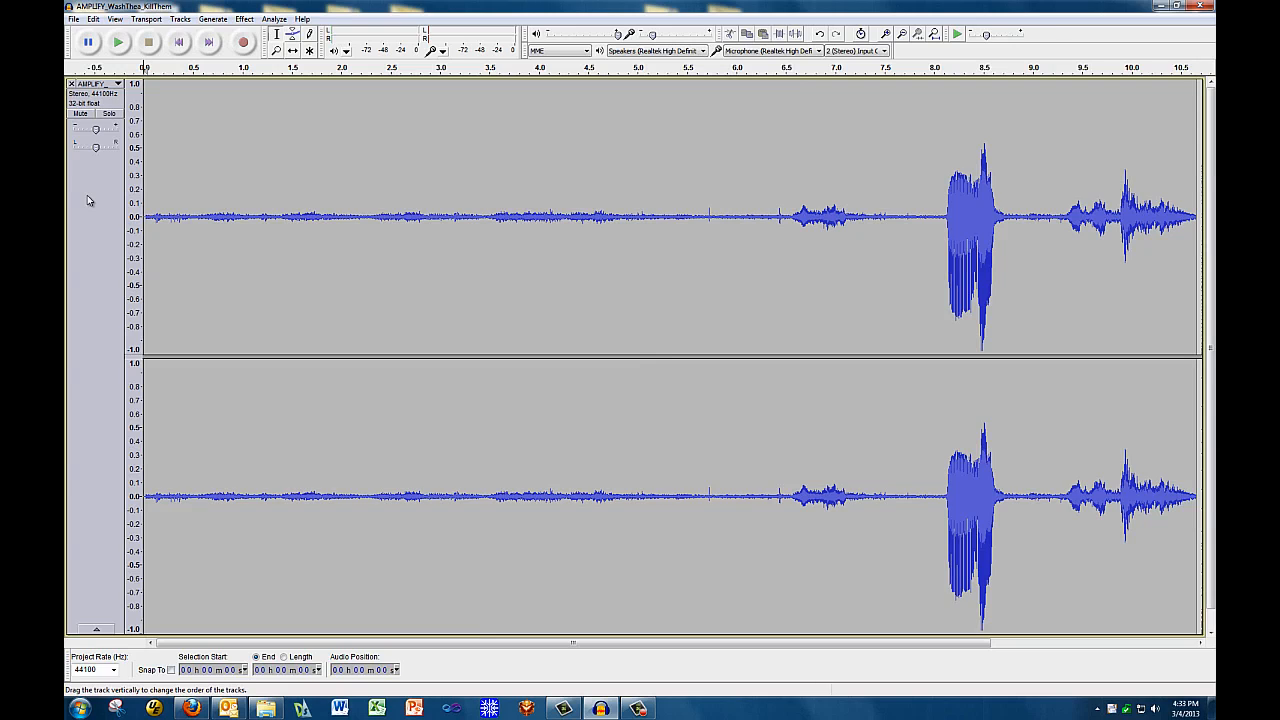
click(118, 84)
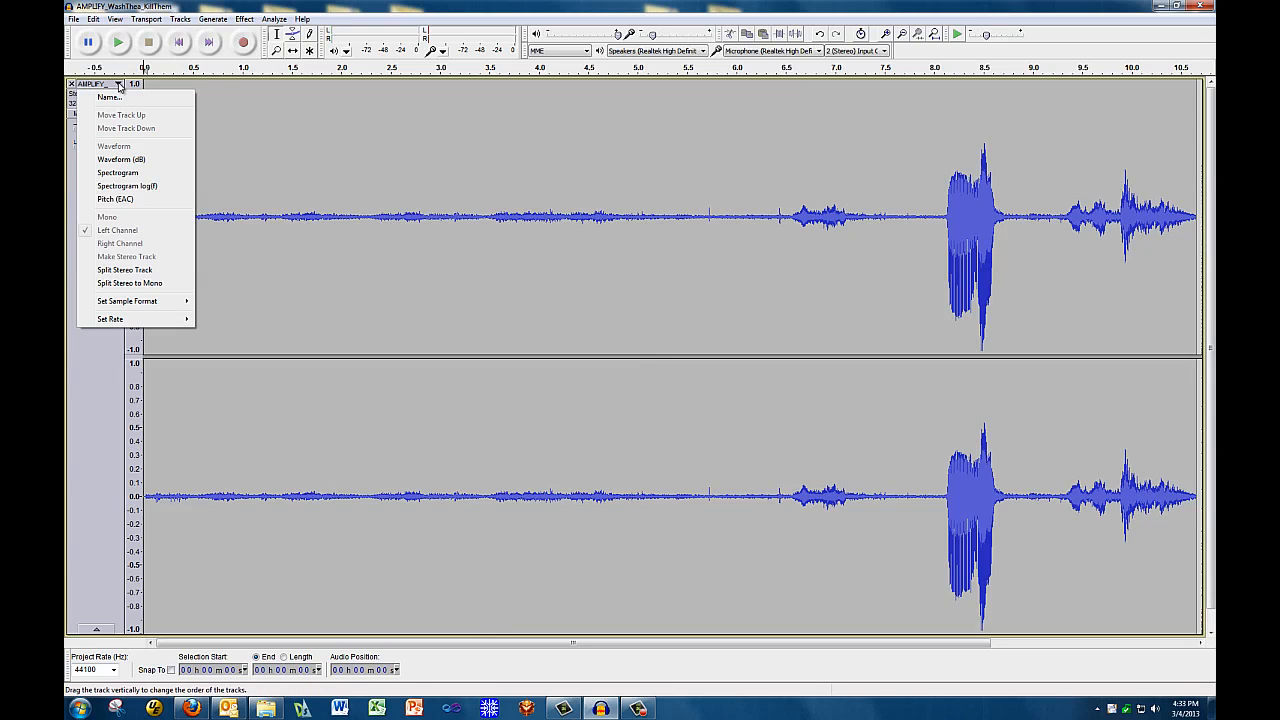
click(128, 271)
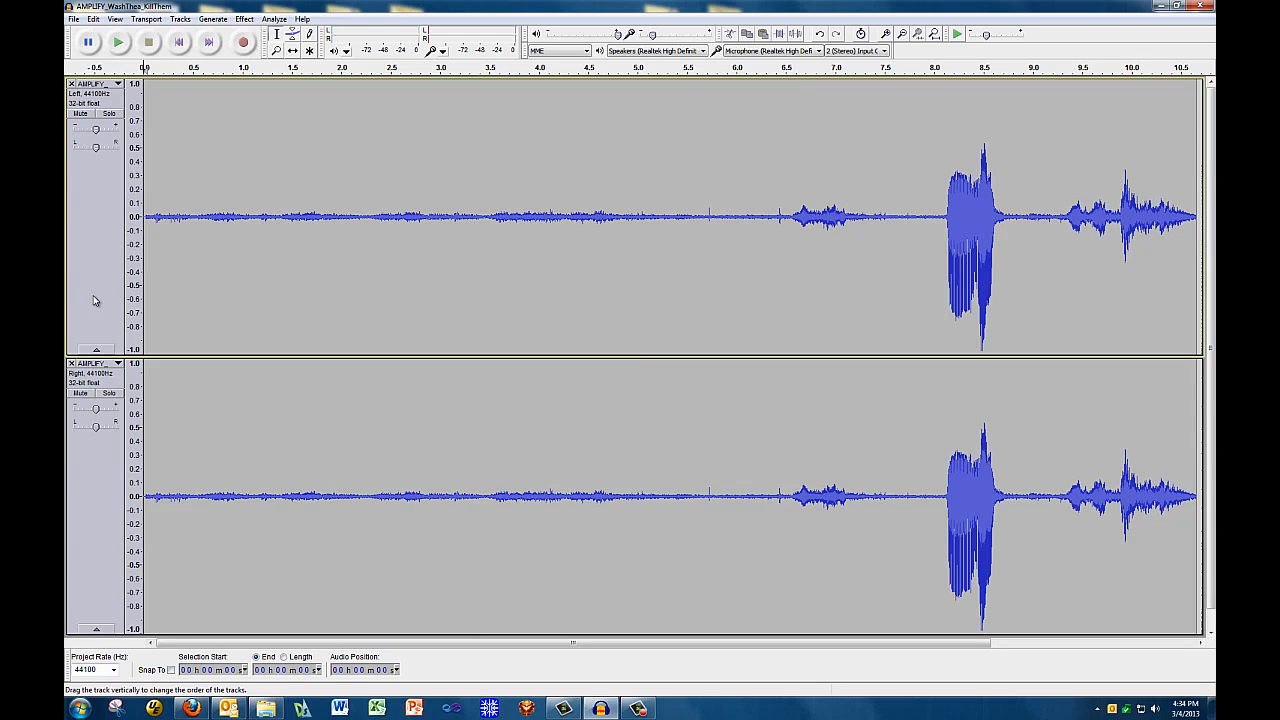
click(71, 364)
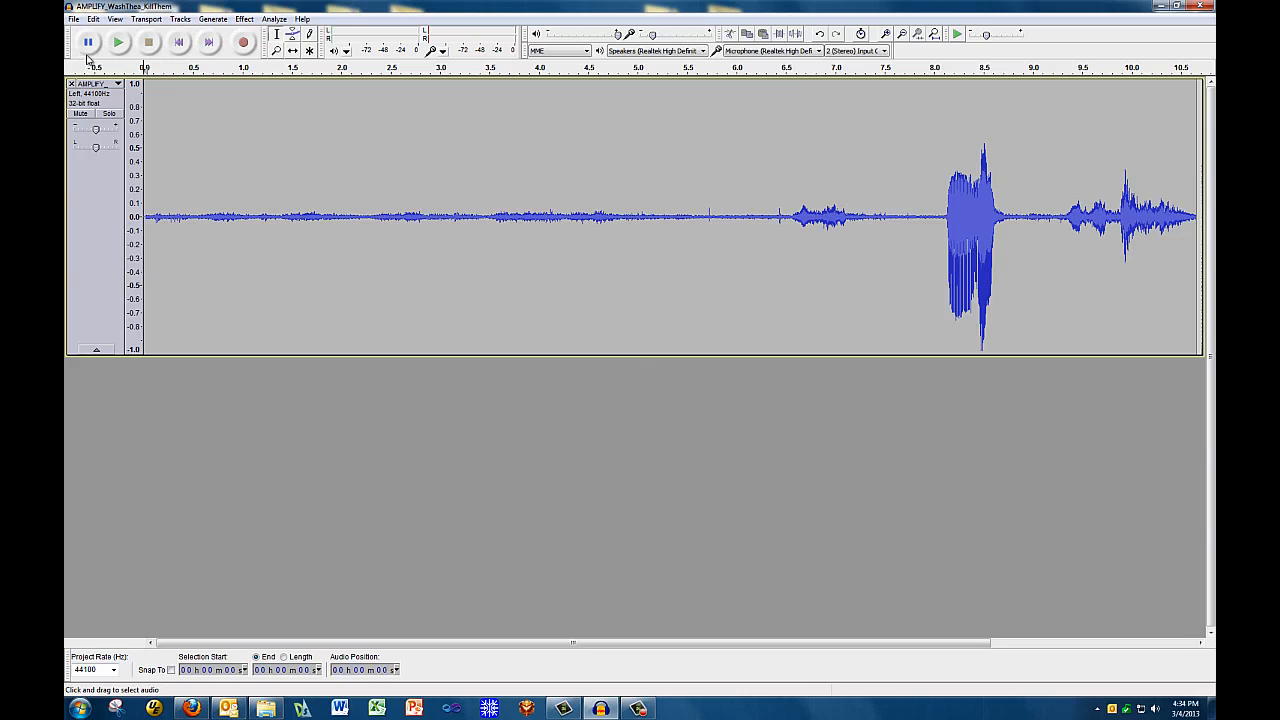
Convert the remaining left-channel track to mono and enlarge its height to fill the workspace
click(117, 85)
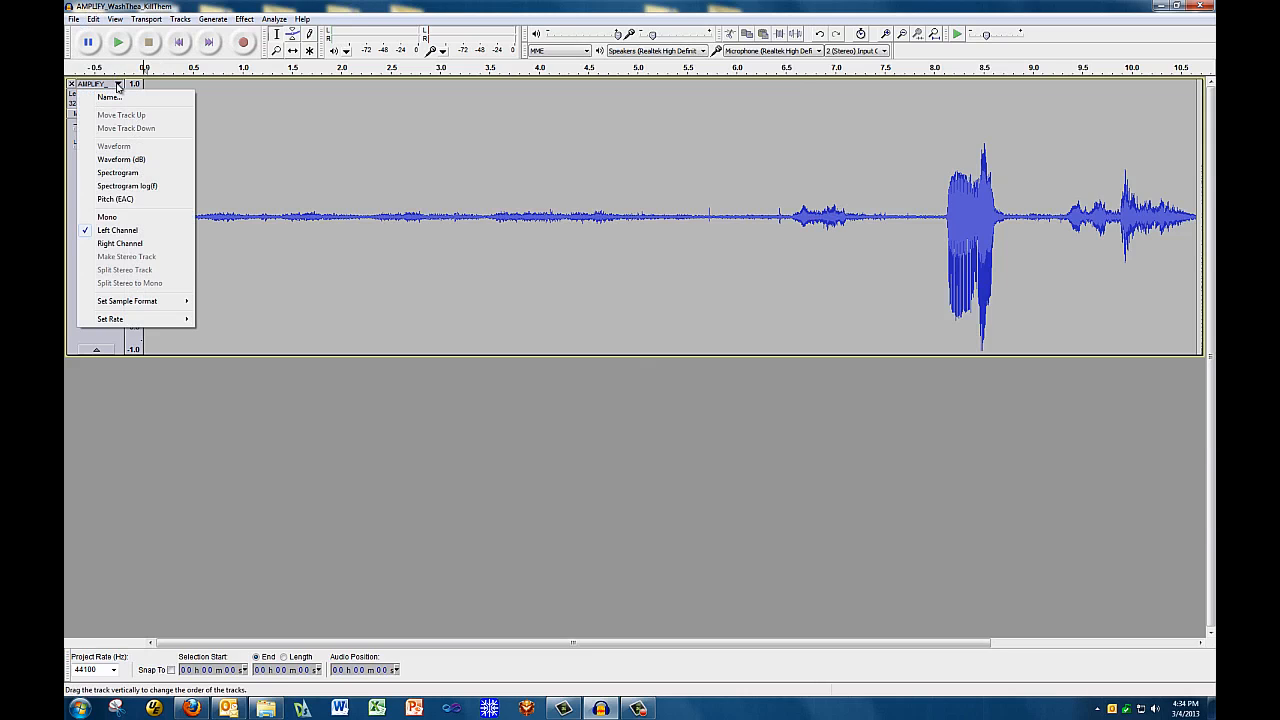
click(107, 218)
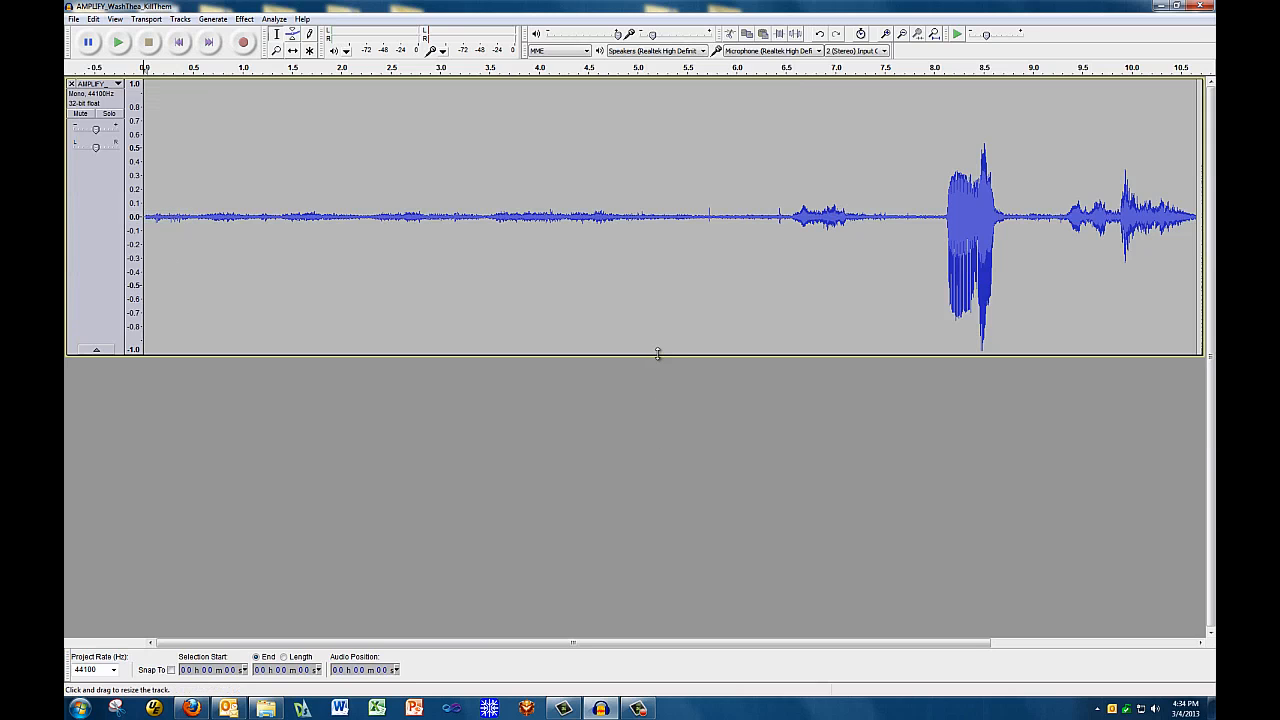
drag(658, 351, 655, 630)
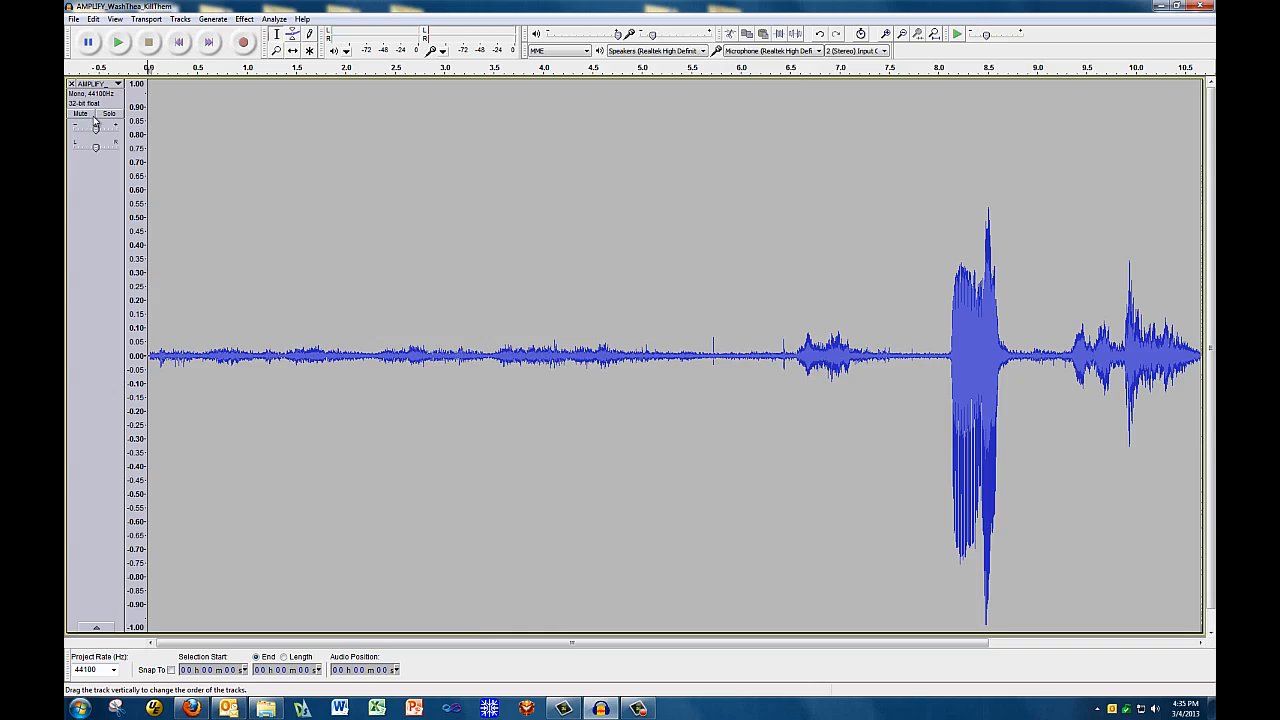
View the mono track as a spectrogram and return it to the waveform display
click(100, 83)
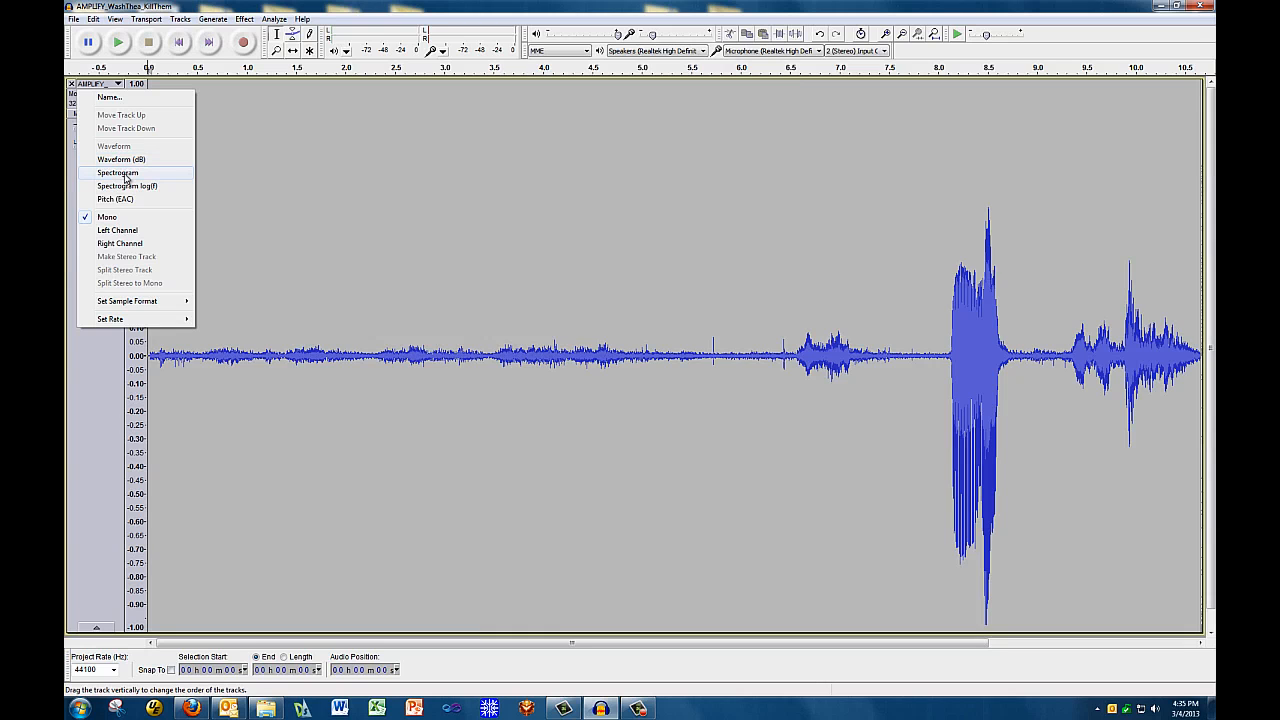
click(120, 174)
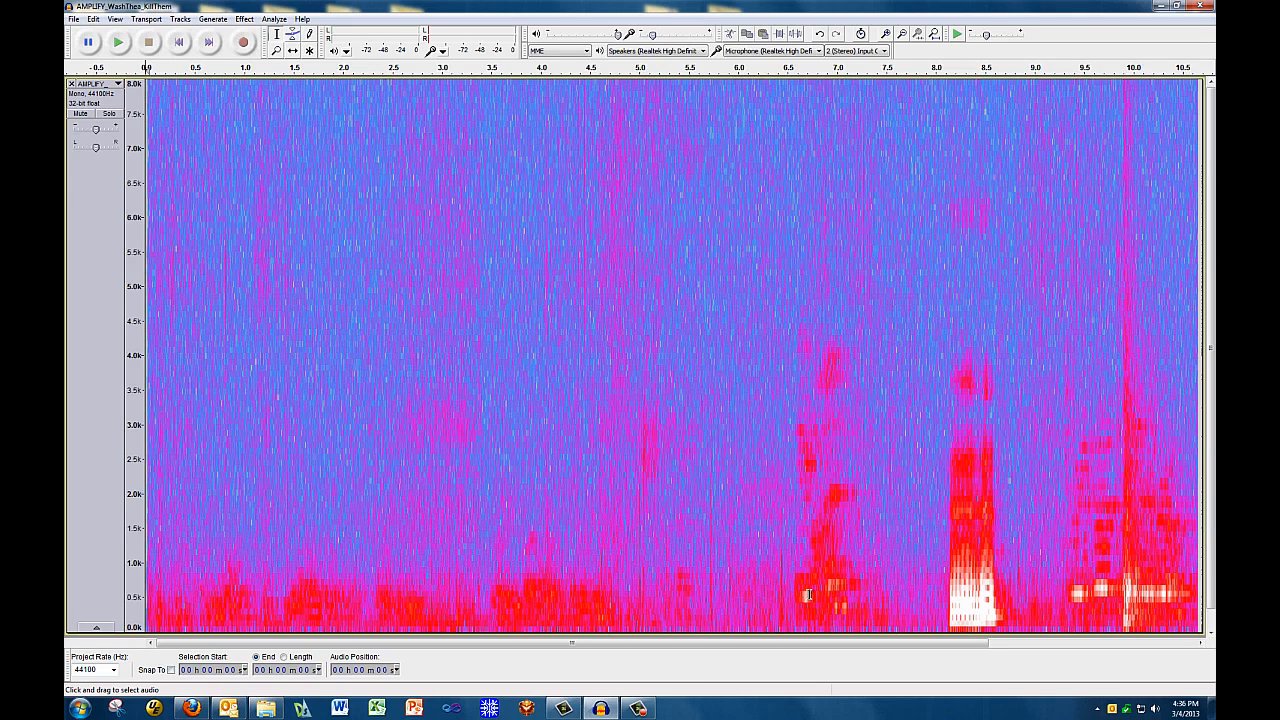
click(112, 85)
click(124, 147)
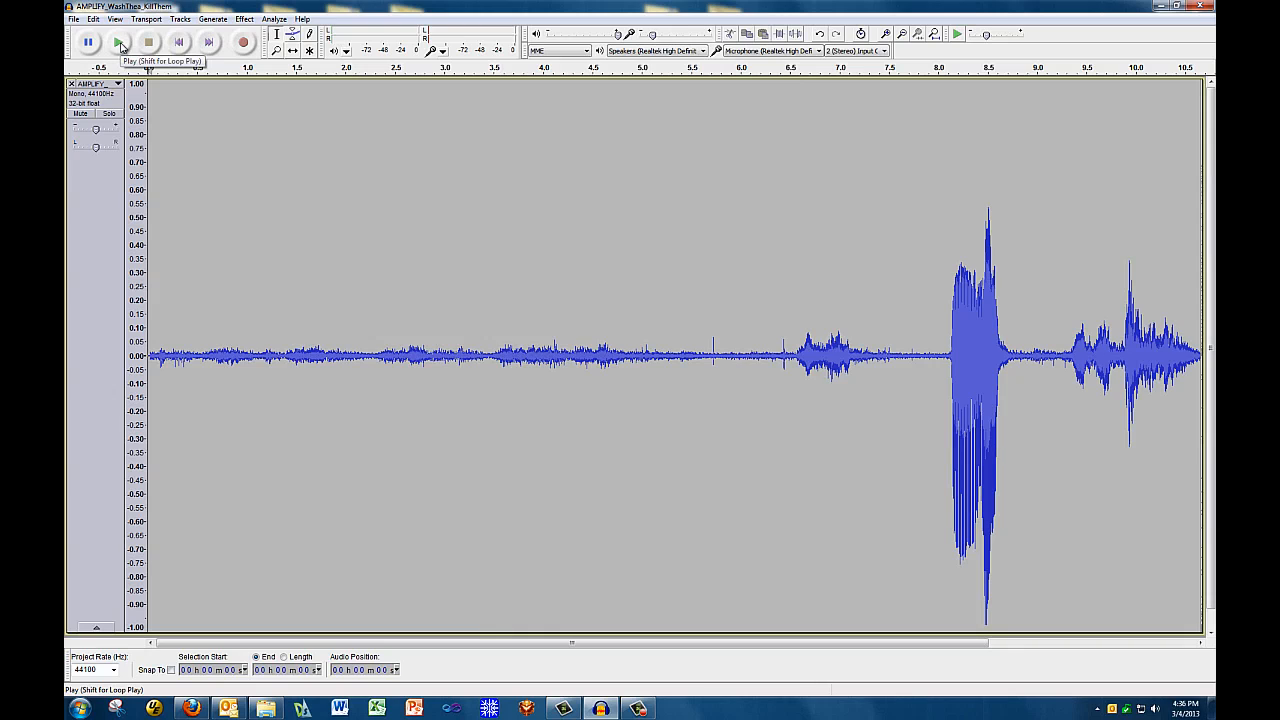
Play the whole recording from the beginning twice to hear its quiet and loud parts
click(119, 43)
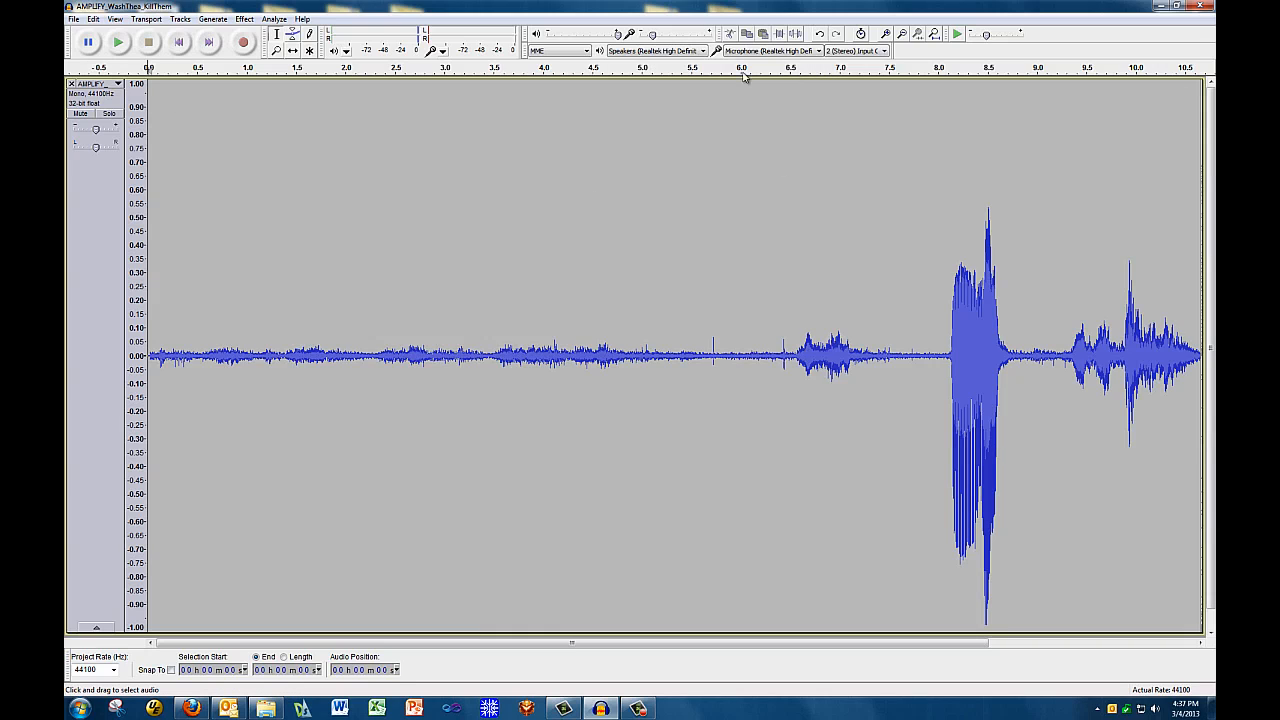
click(120, 43)
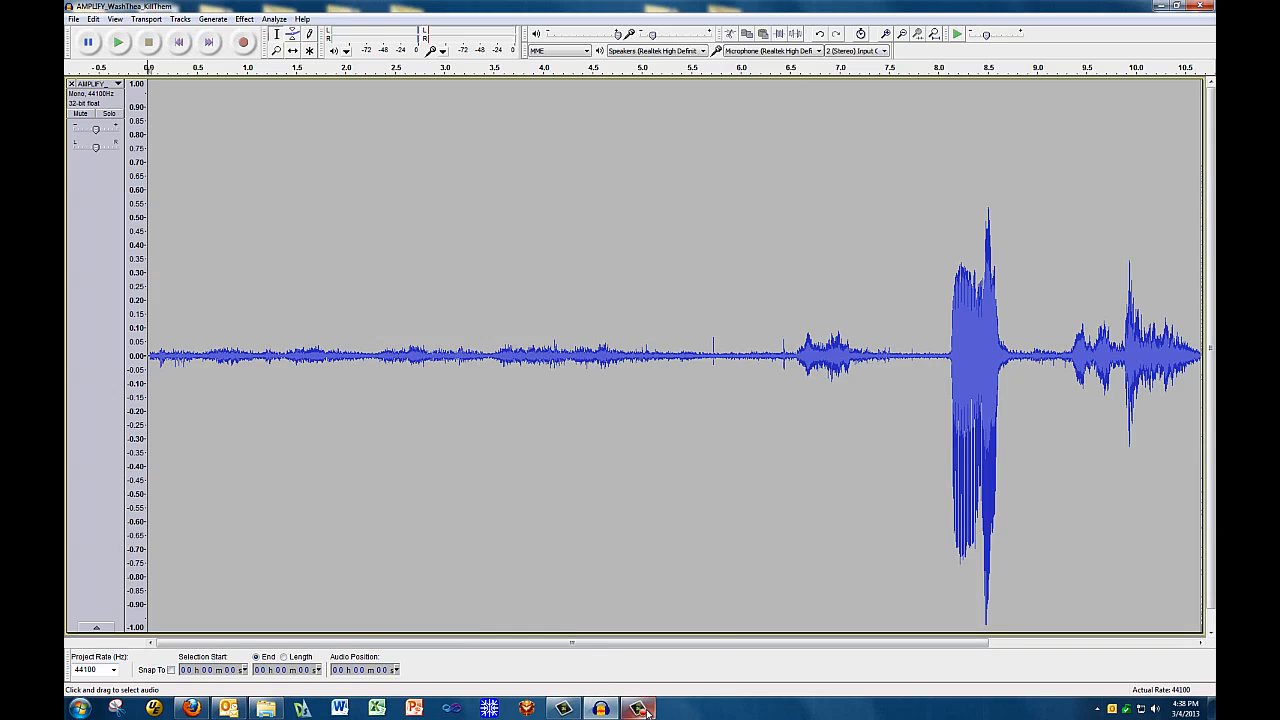
mouse_move(641, 712)
Try amplifying the quiet section from about 4.5 to 5.75 s to a 0.0 dB peak without clipping, and undo it
drag(595, 344, 716, 375)
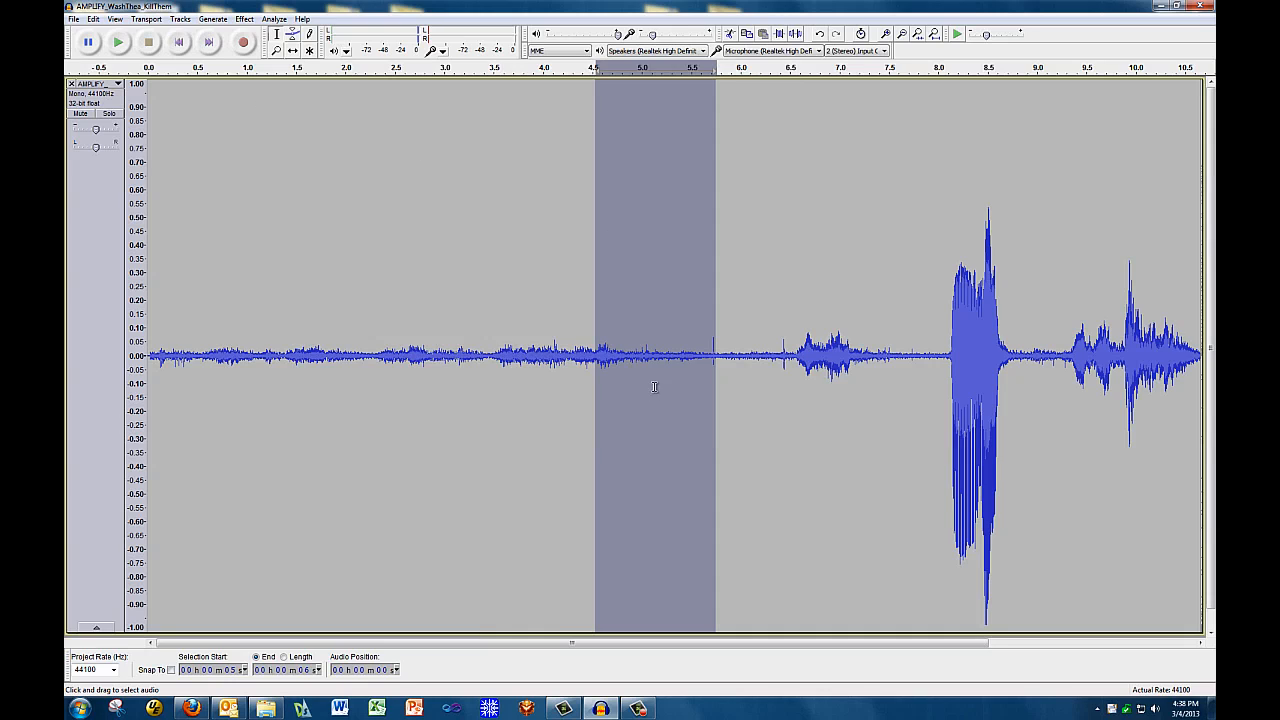
click(246, 19)
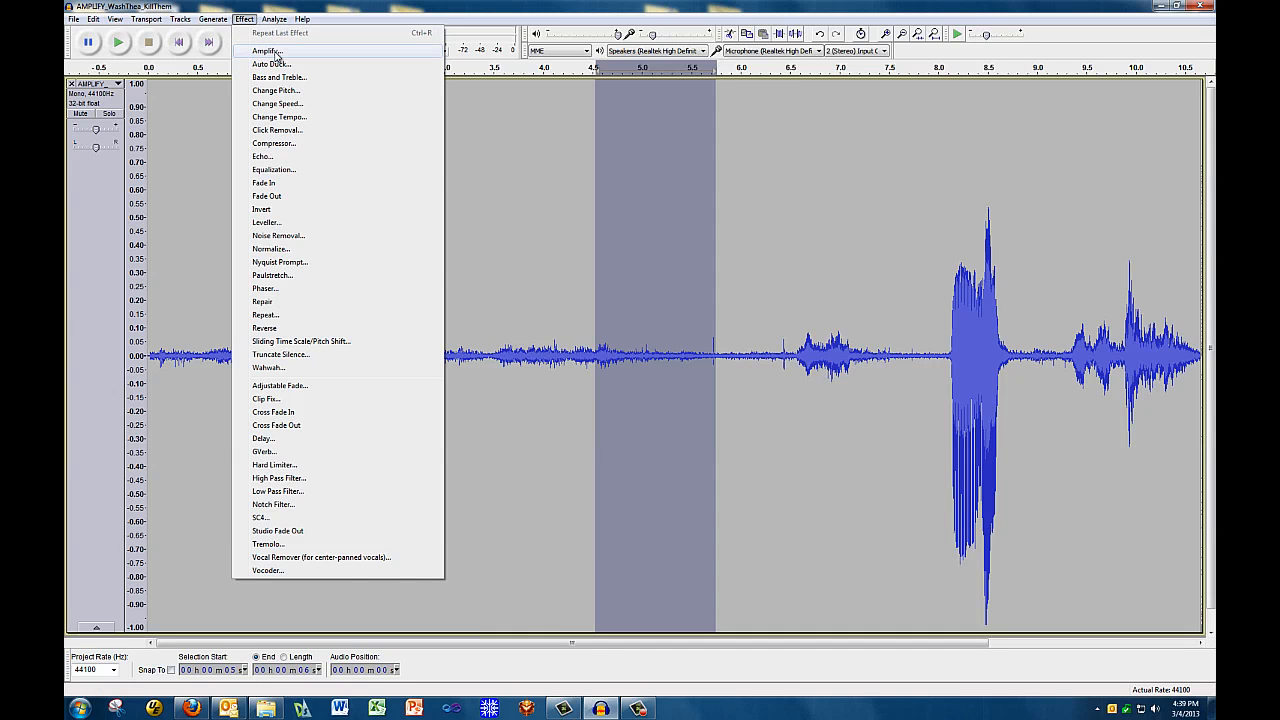
click(276, 55)
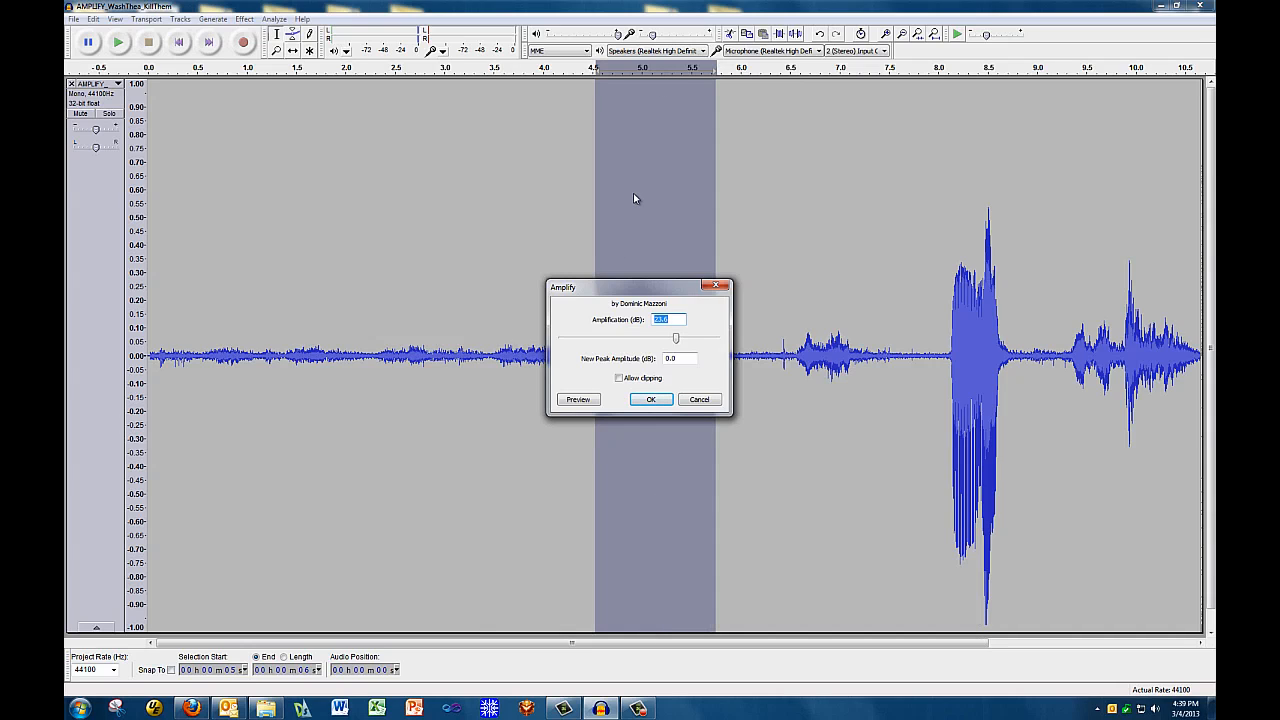
click(678, 321)
click(651, 401)
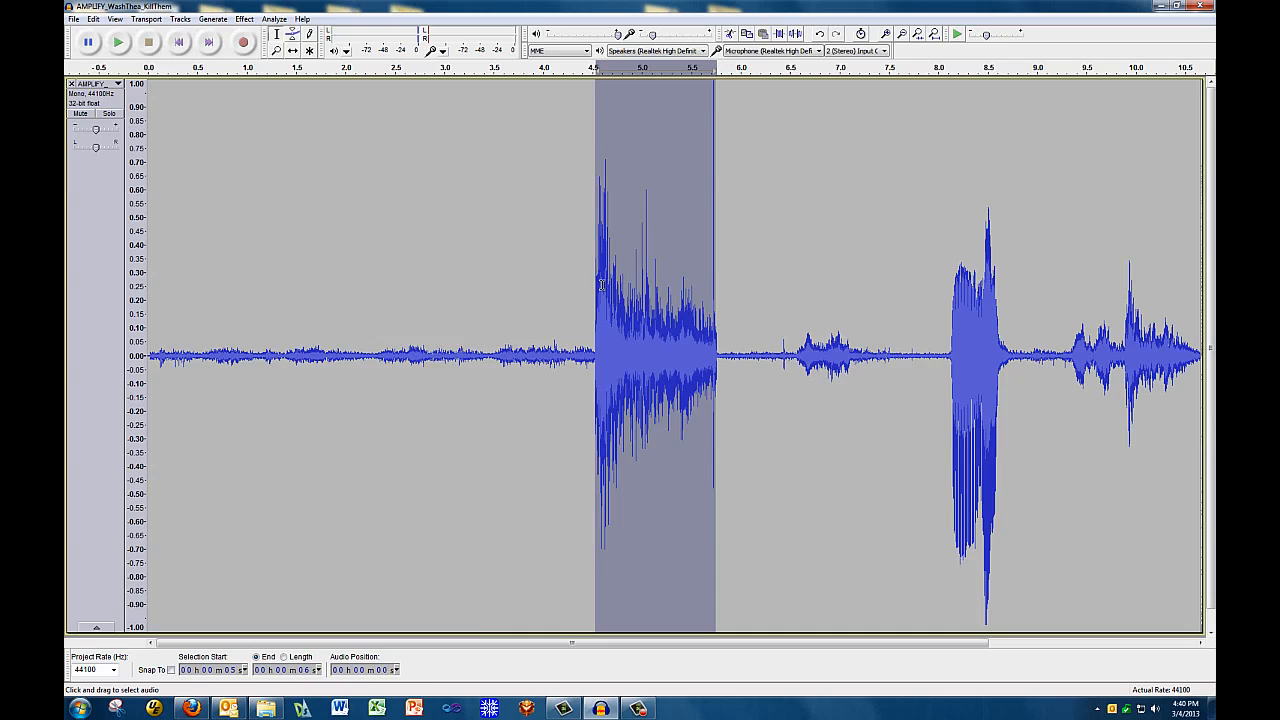
click(244, 19)
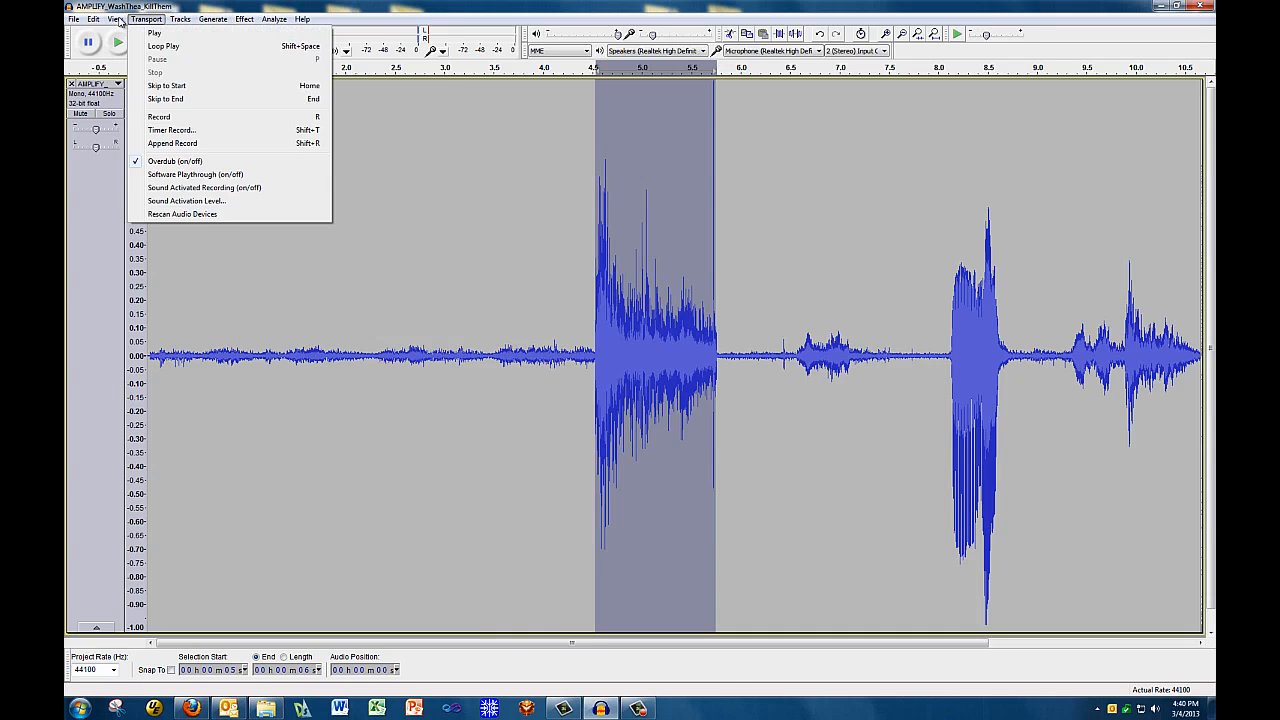
click(119, 45)
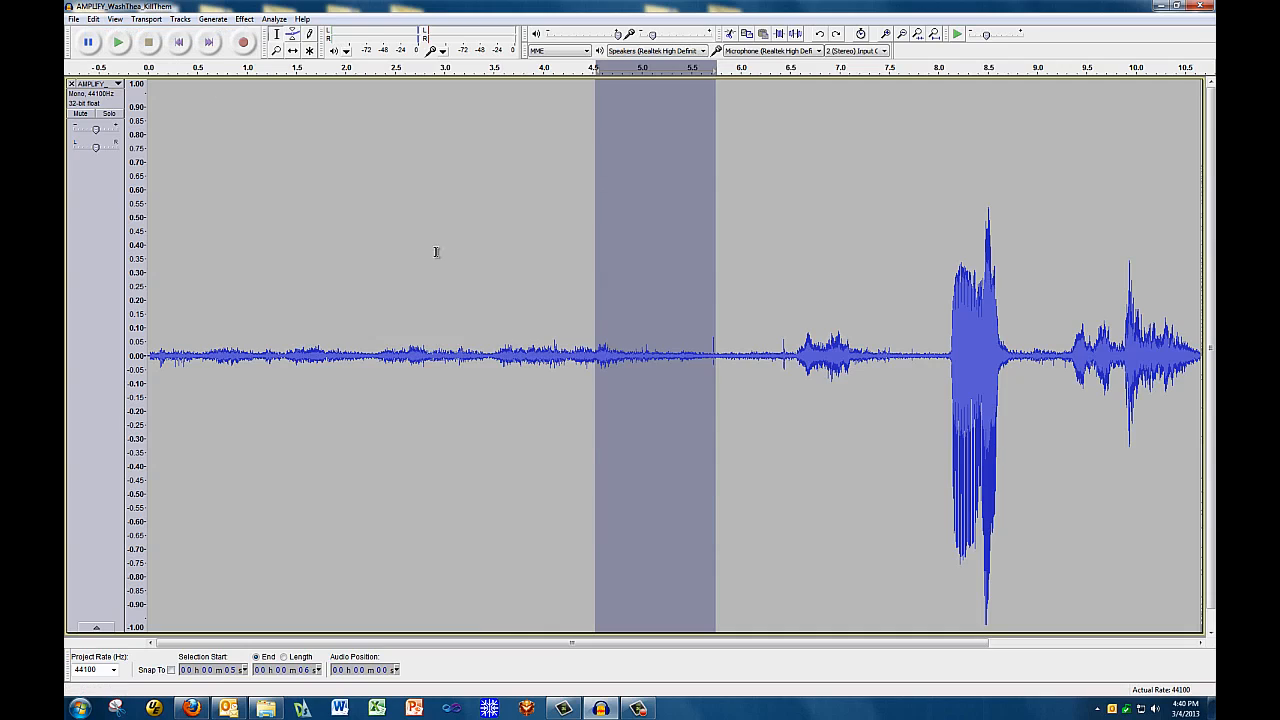
Reselect the section from about 4.5 to 5.7 s, amplify it to a 0.0 dB peak, and undo the amplification
click(593, 336)
mouse_move(593, 336)
mouse_down()
mouse_move(700, 337)
mouse_move(713, 356)
mouse_up()
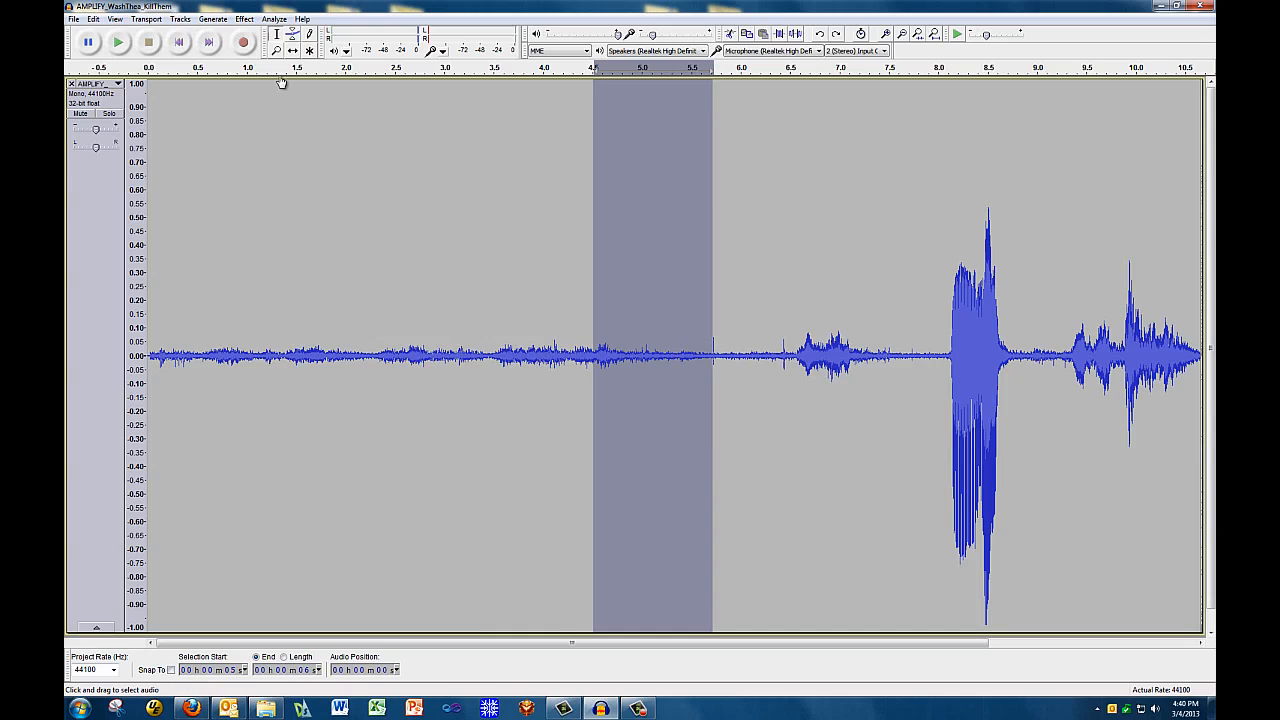
click(245, 20)
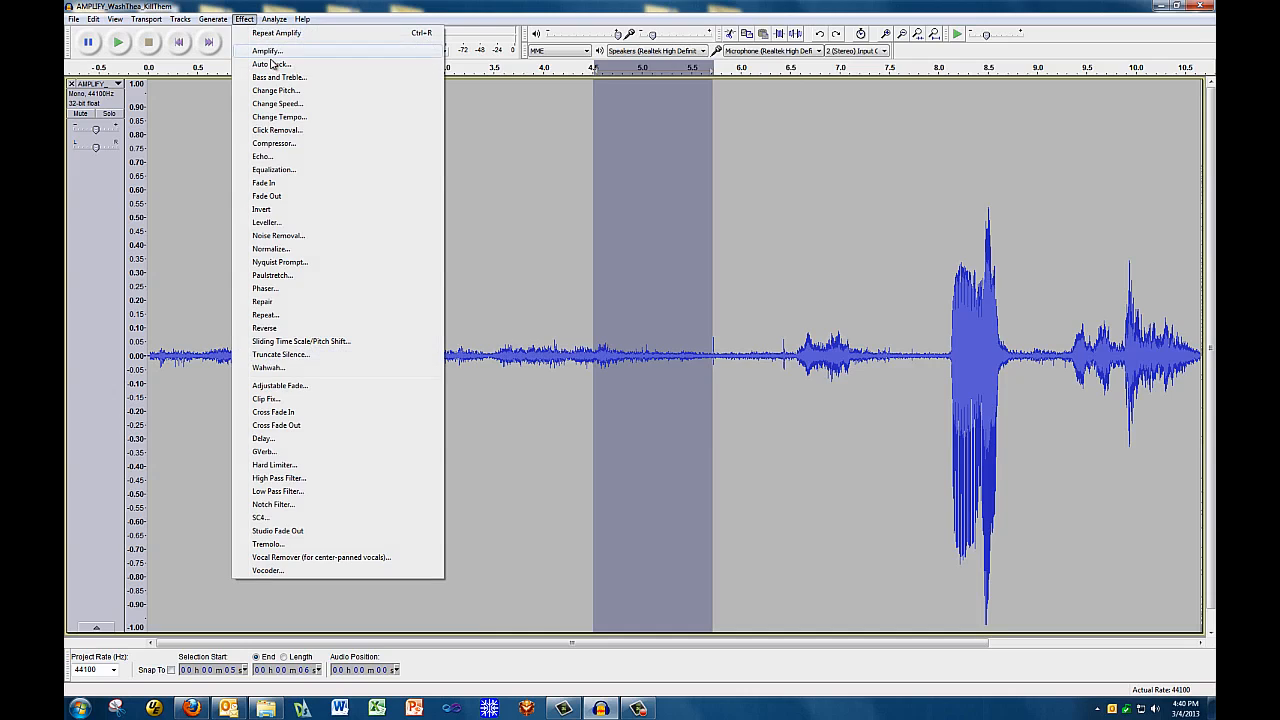
click(262, 50)
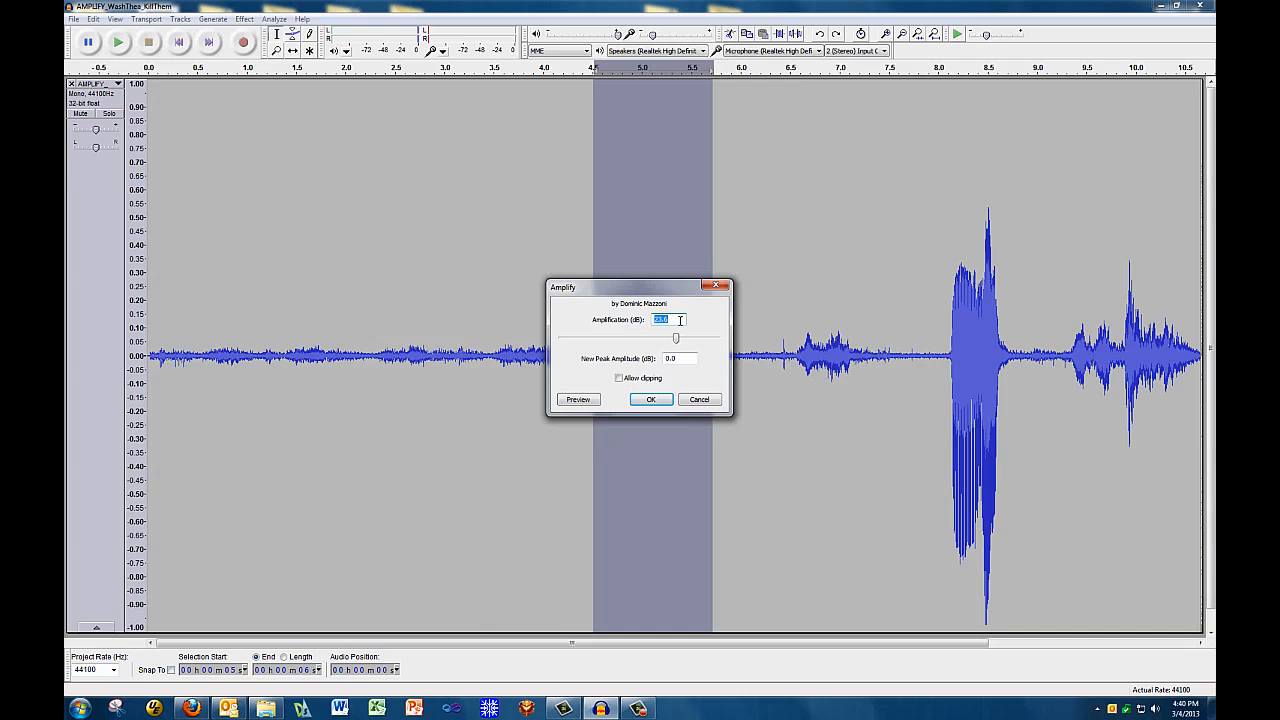
click(651, 400)
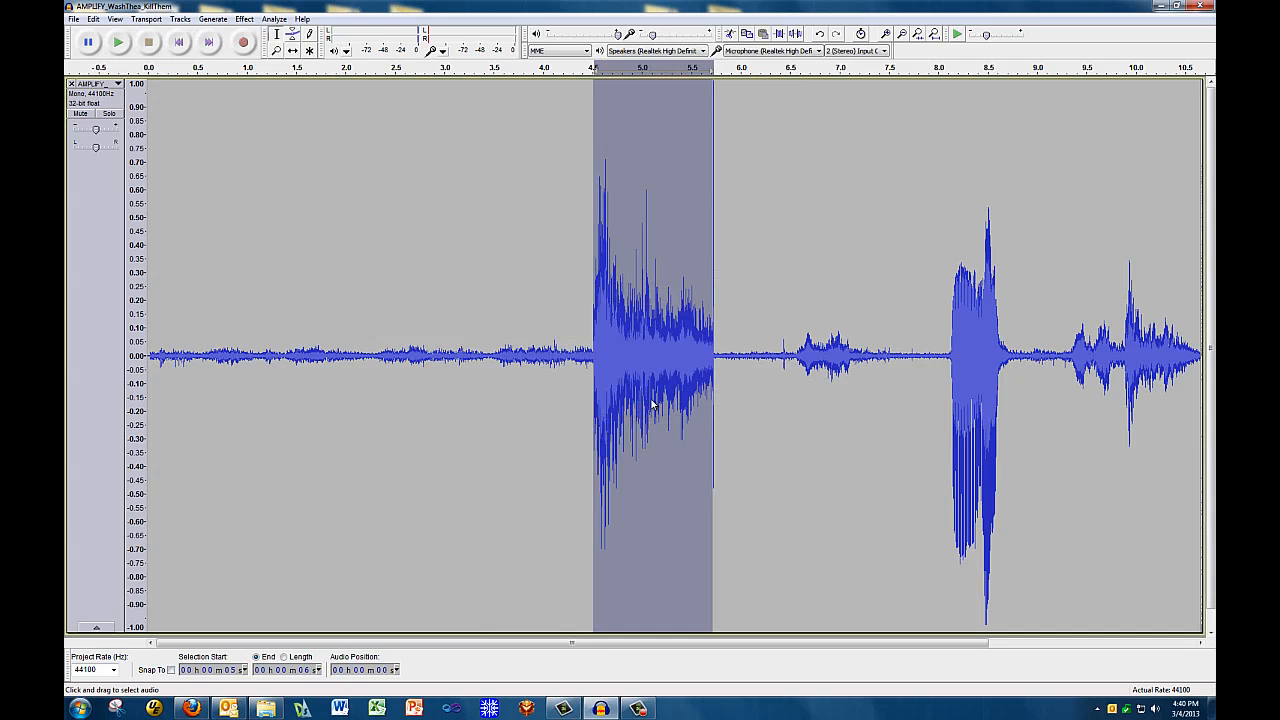
click(521, 223)
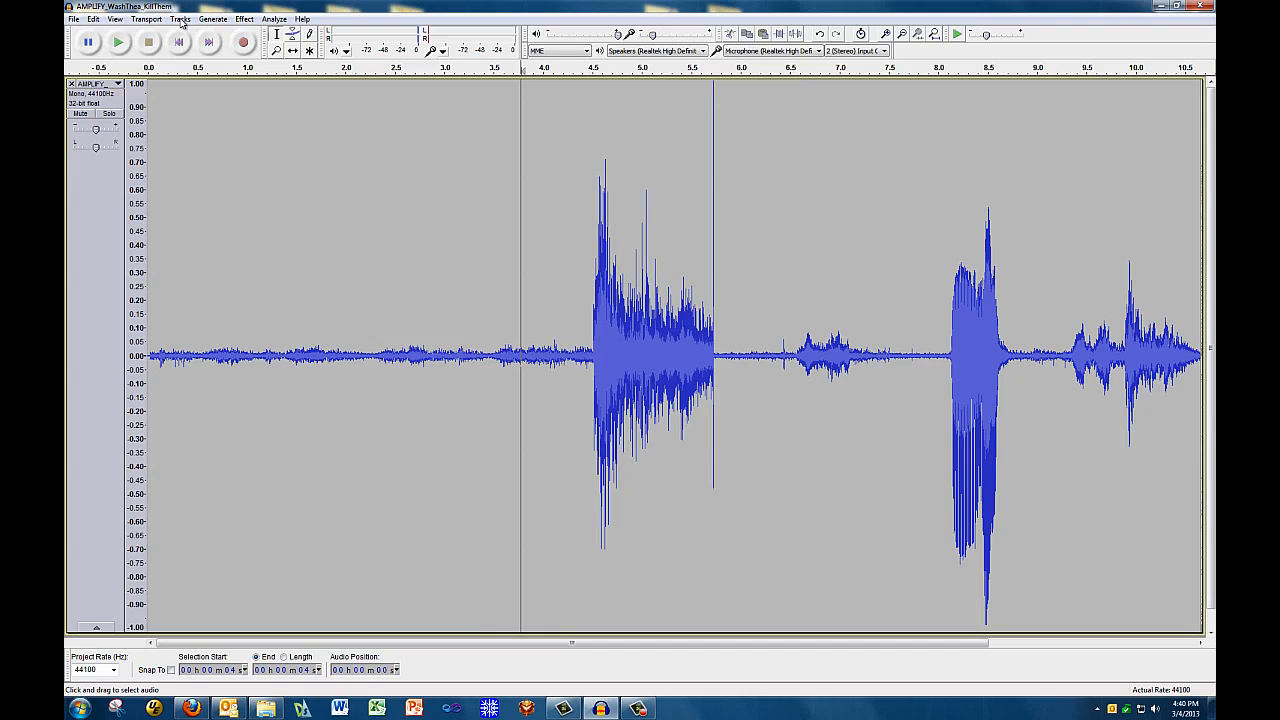
click(93, 19)
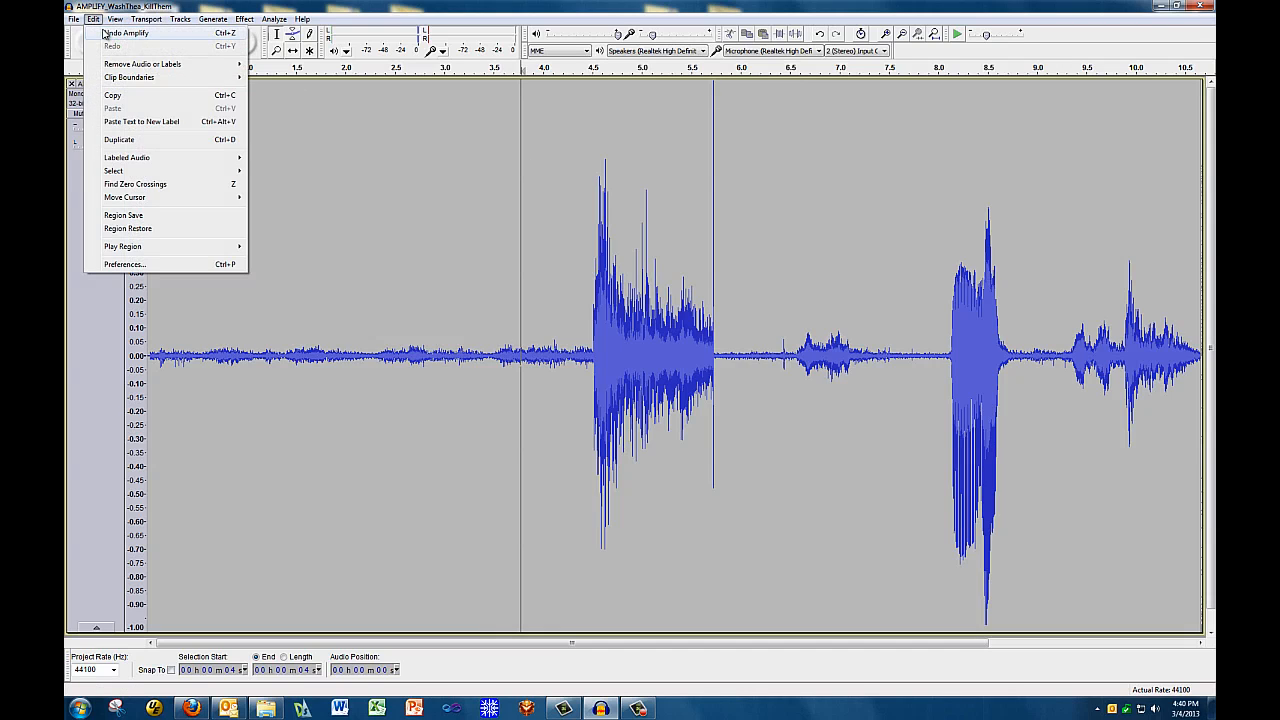
click(125, 33)
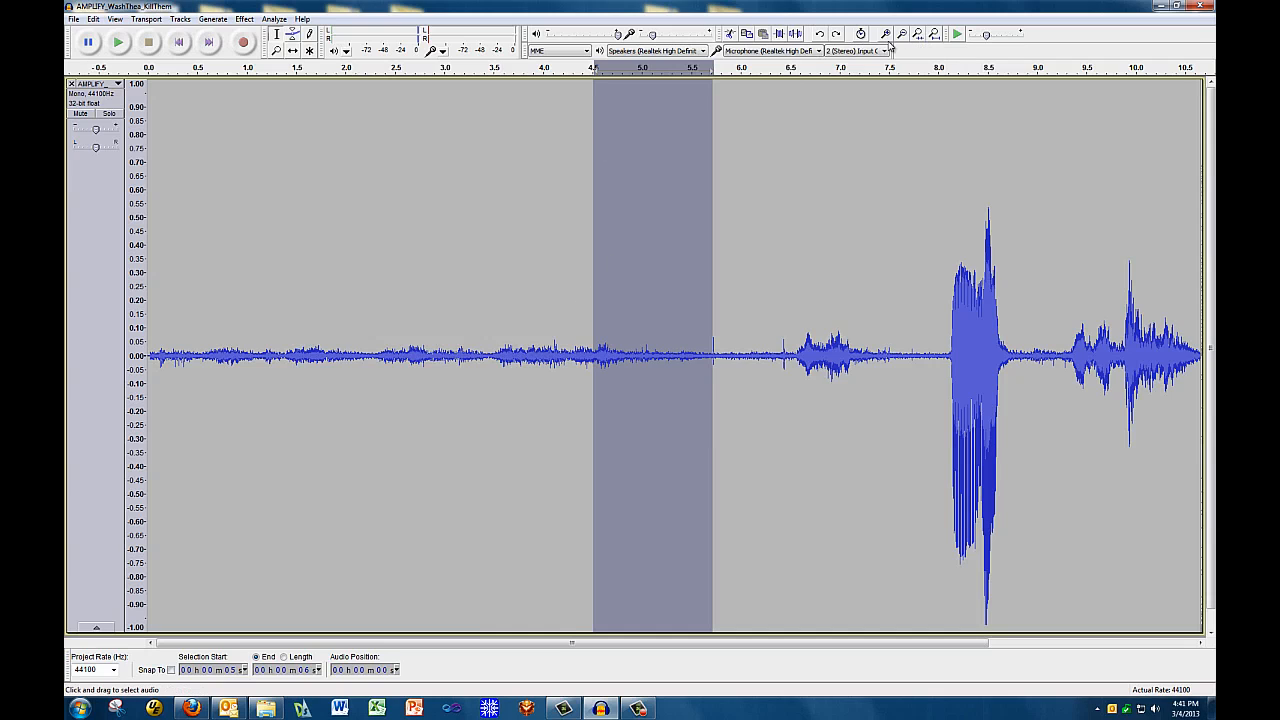
Narrow the selection to about 4.55–5.71 s so it ends just before the short spike, and fit the whole project in view
click(922, 36)
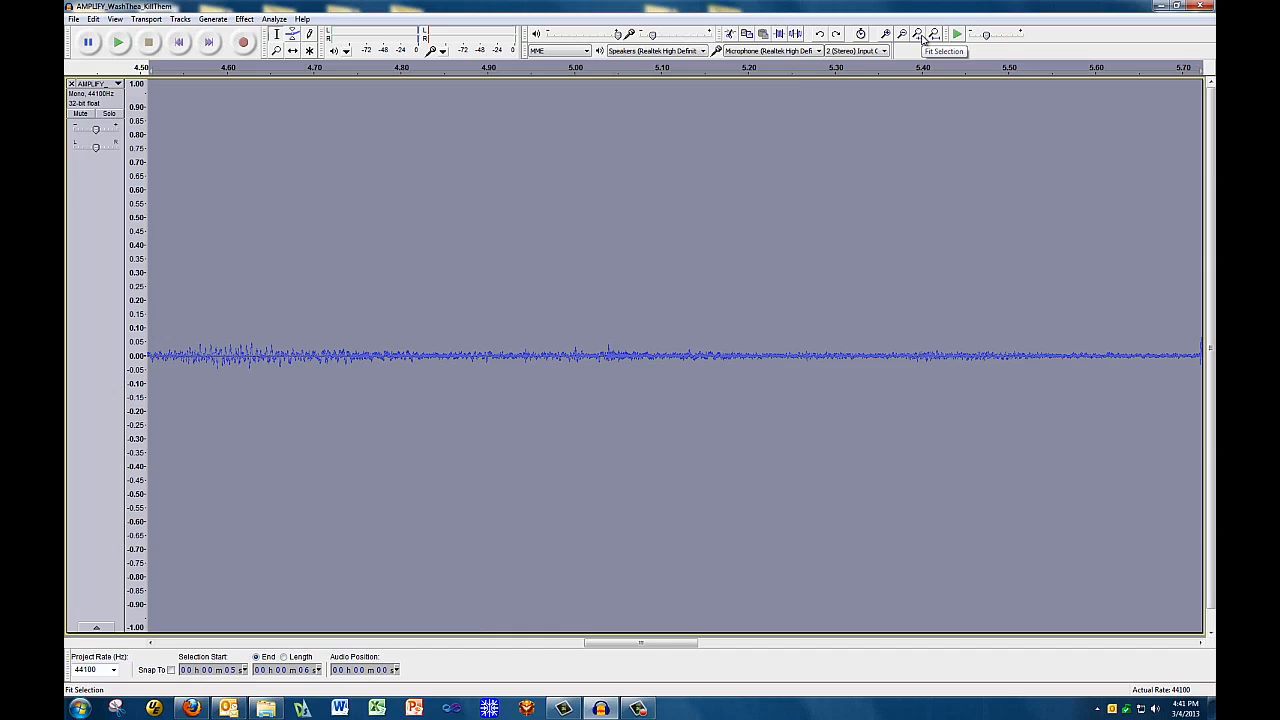
click(903, 37)
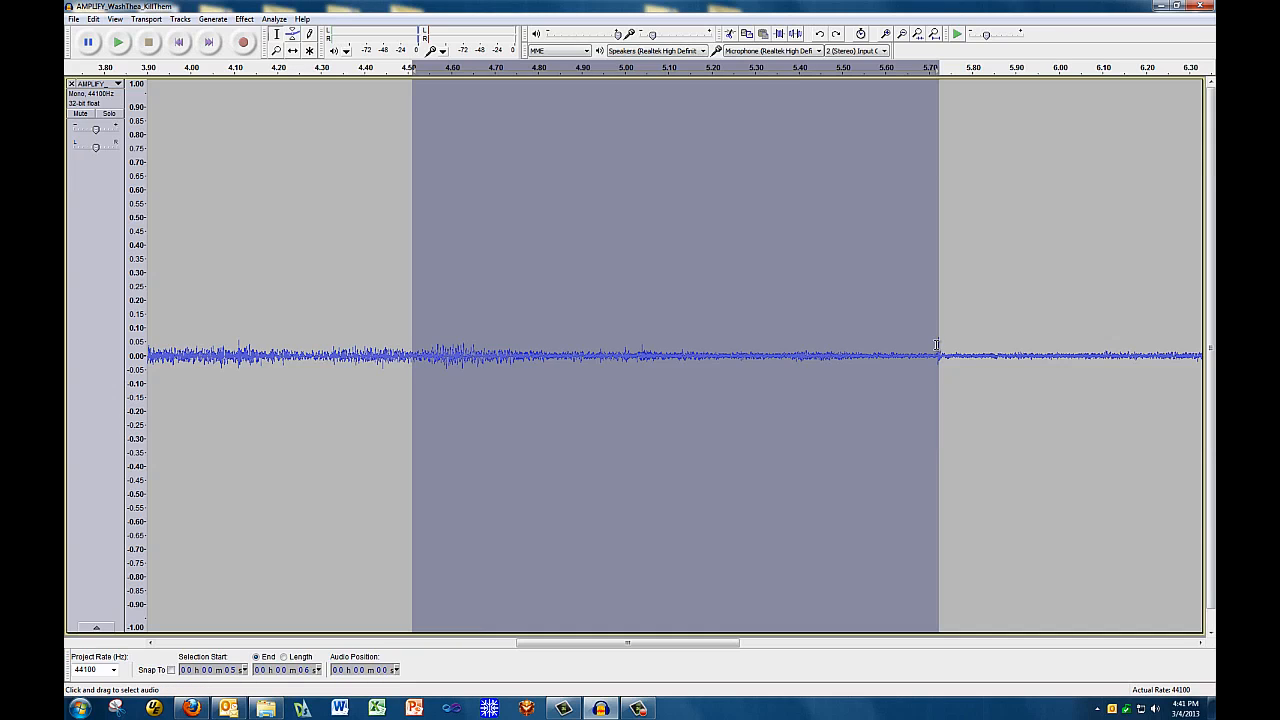
drag(936, 346, 428, 348)
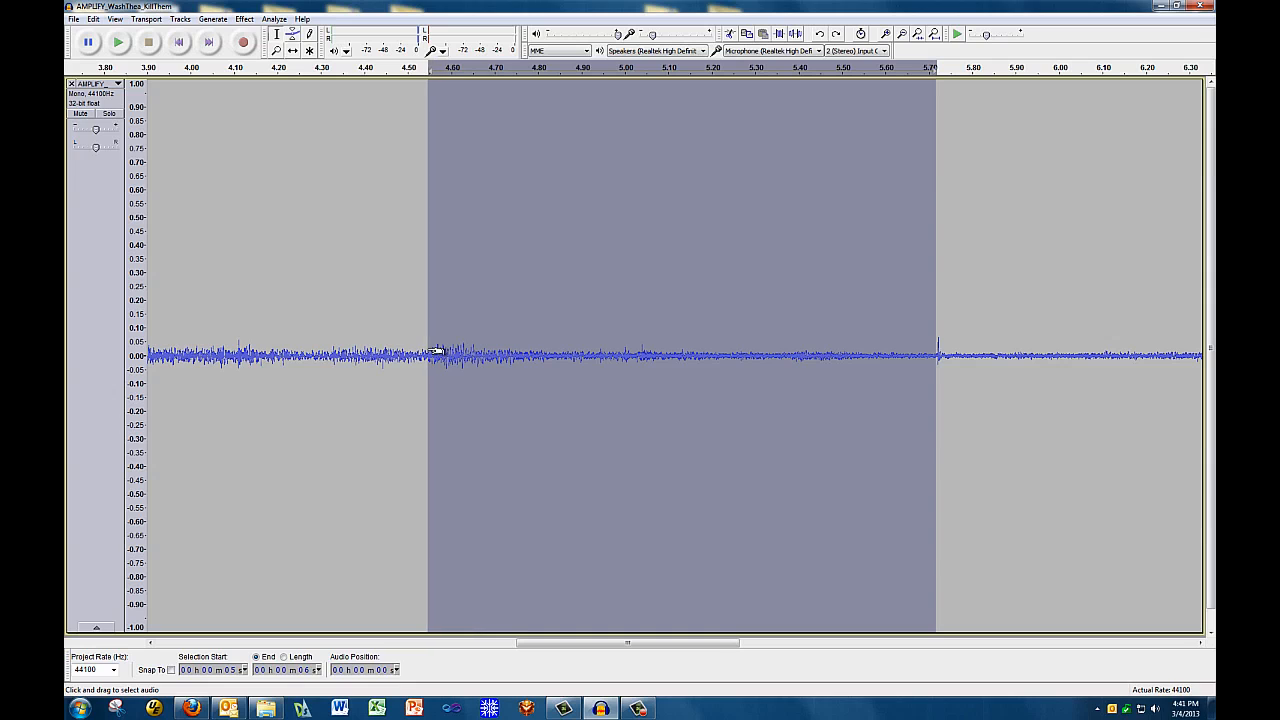
click(933, 36)
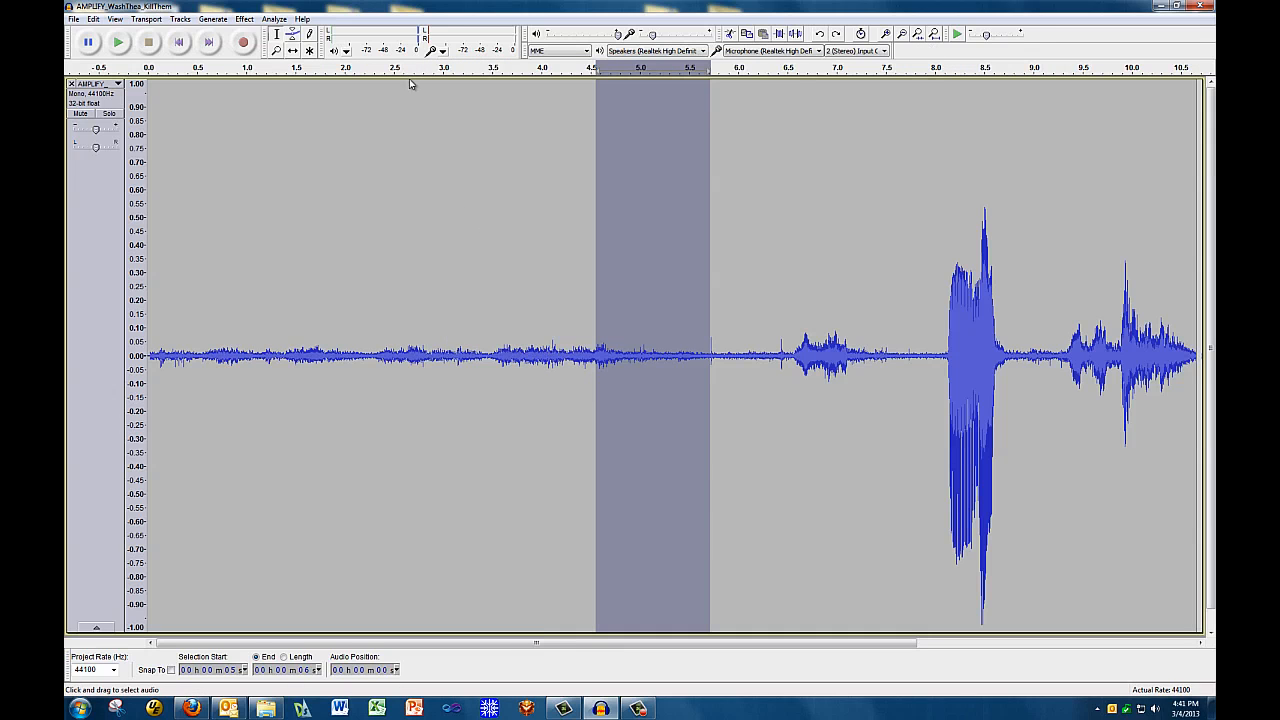
Amplify the narrowed selection to a new peak amplitude of 0.0 dB without allowing clipping
click(244, 19)
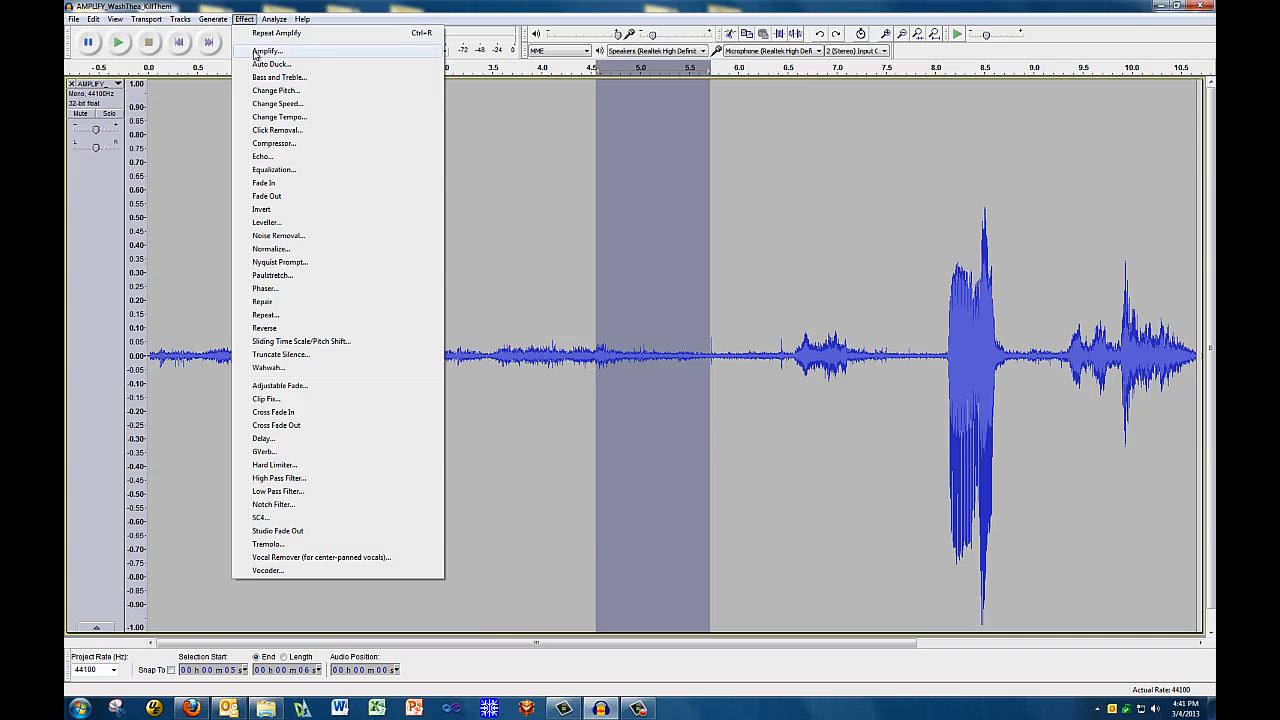
click(266, 51)
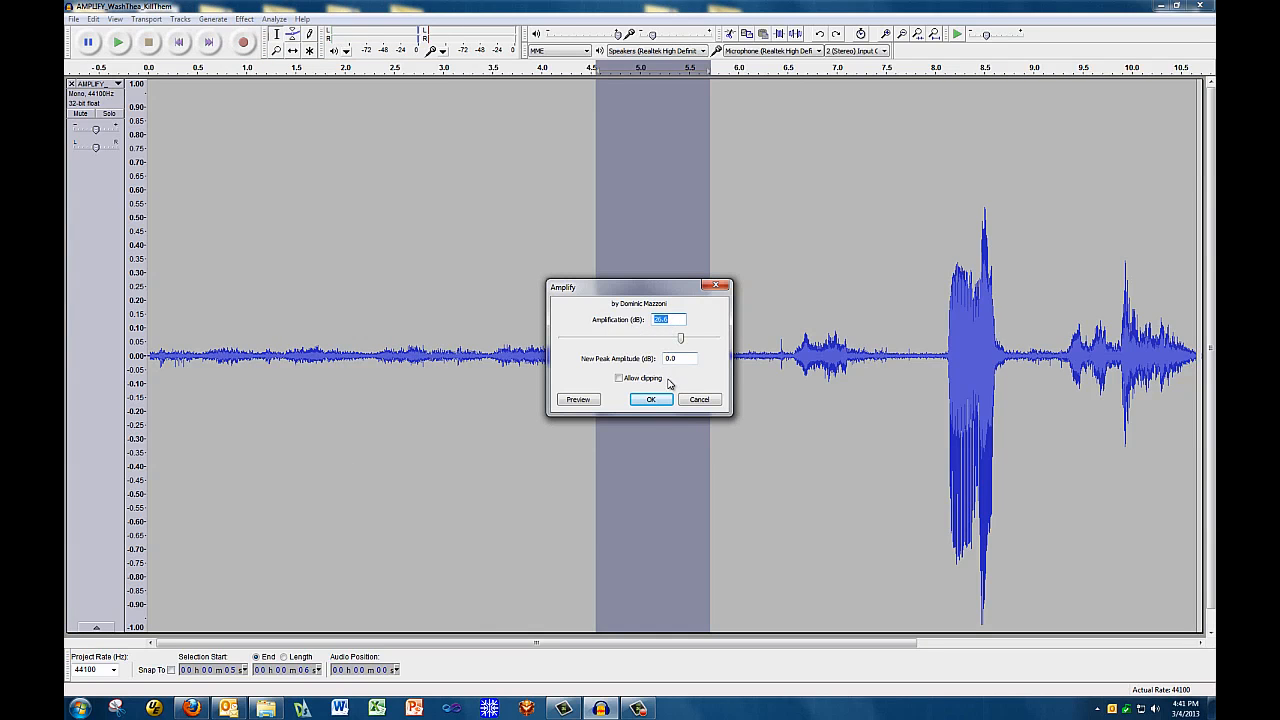
click(662, 402)
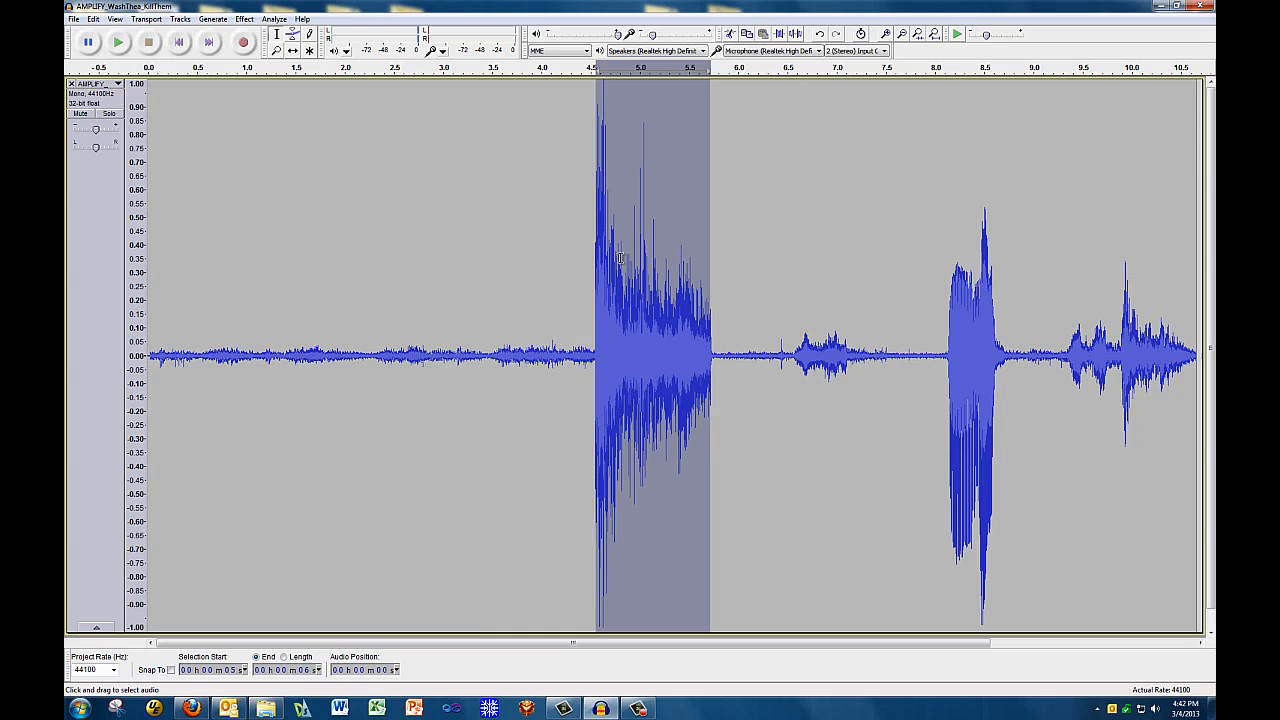
Play the track from its start, and play only the amplified part from about 4.8 to 5.7 s
click(148, 240)
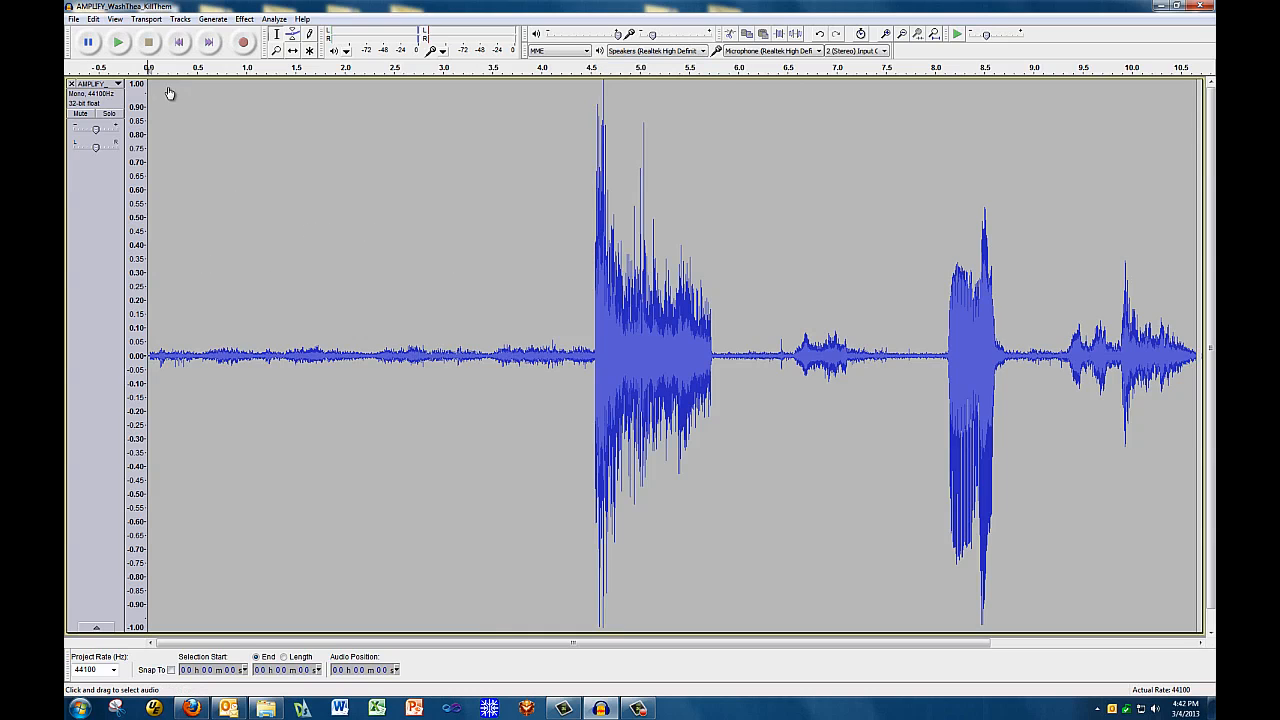
click(119, 43)
drag(712, 335, 622, 333)
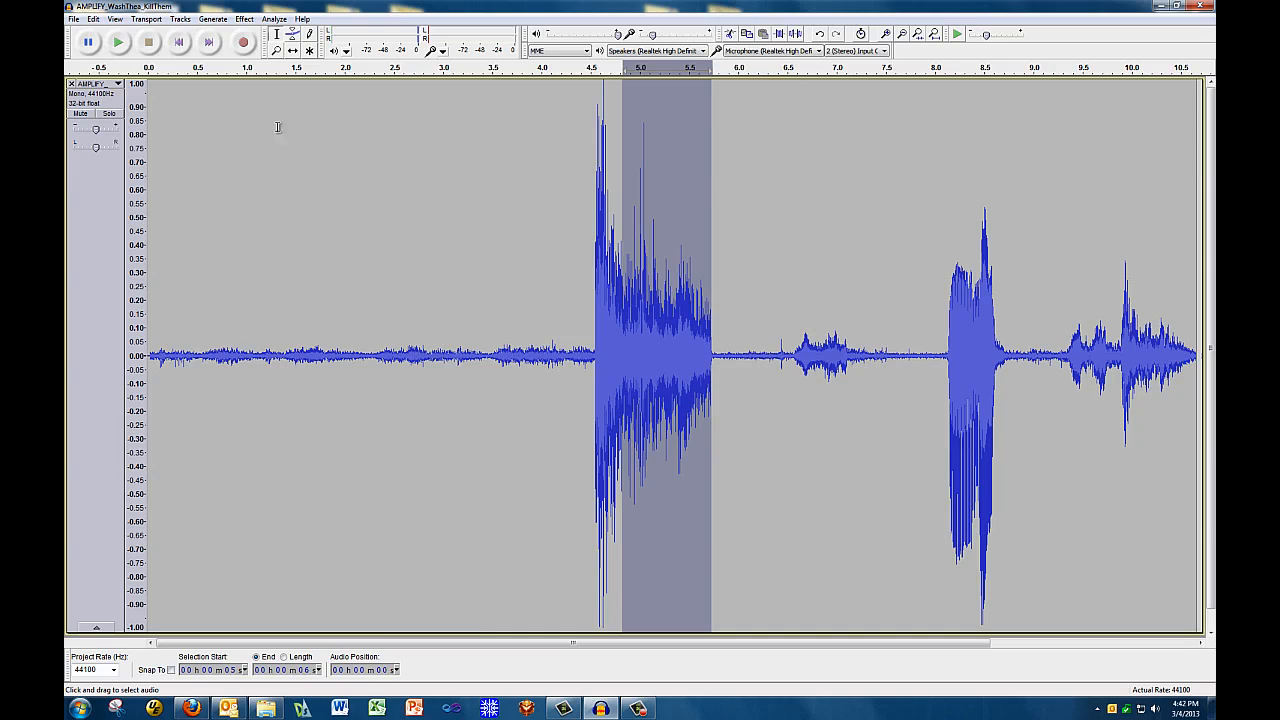
click(119, 43)
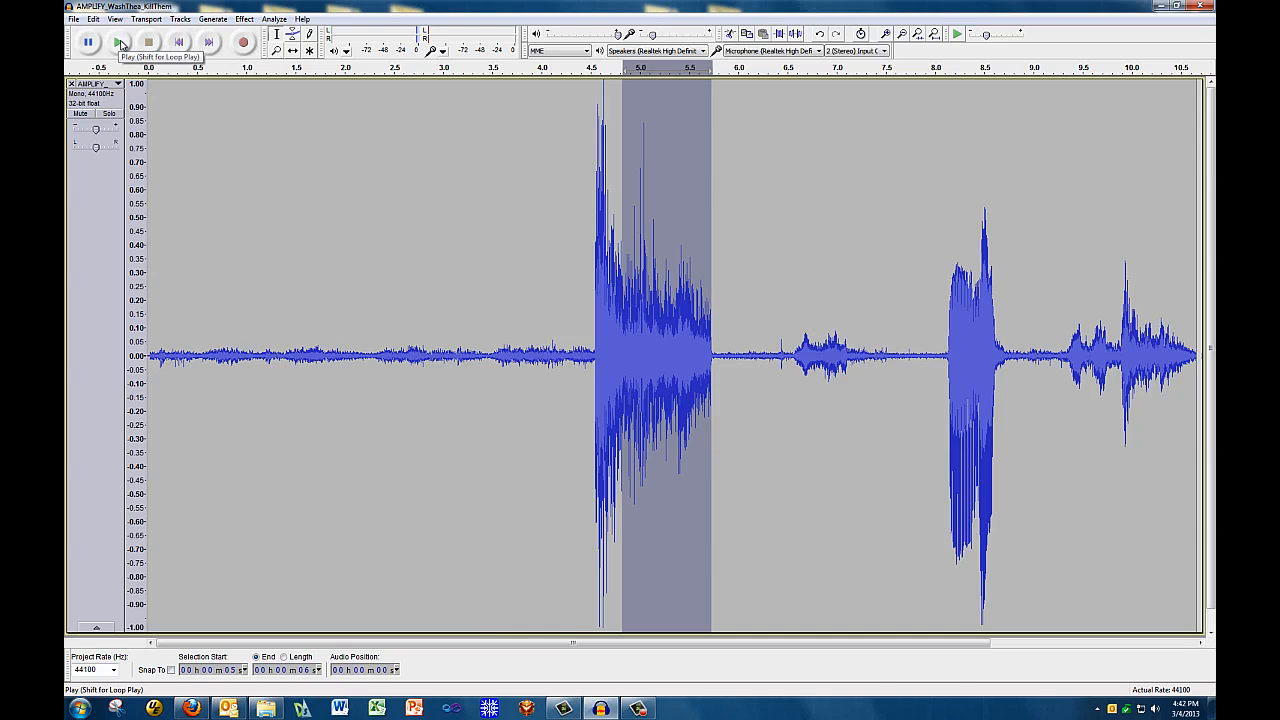
Replay the selected part from about 4.8 to 5.7 s, and place the cursor at about 2.5 s to clear the selection
click(119, 43)
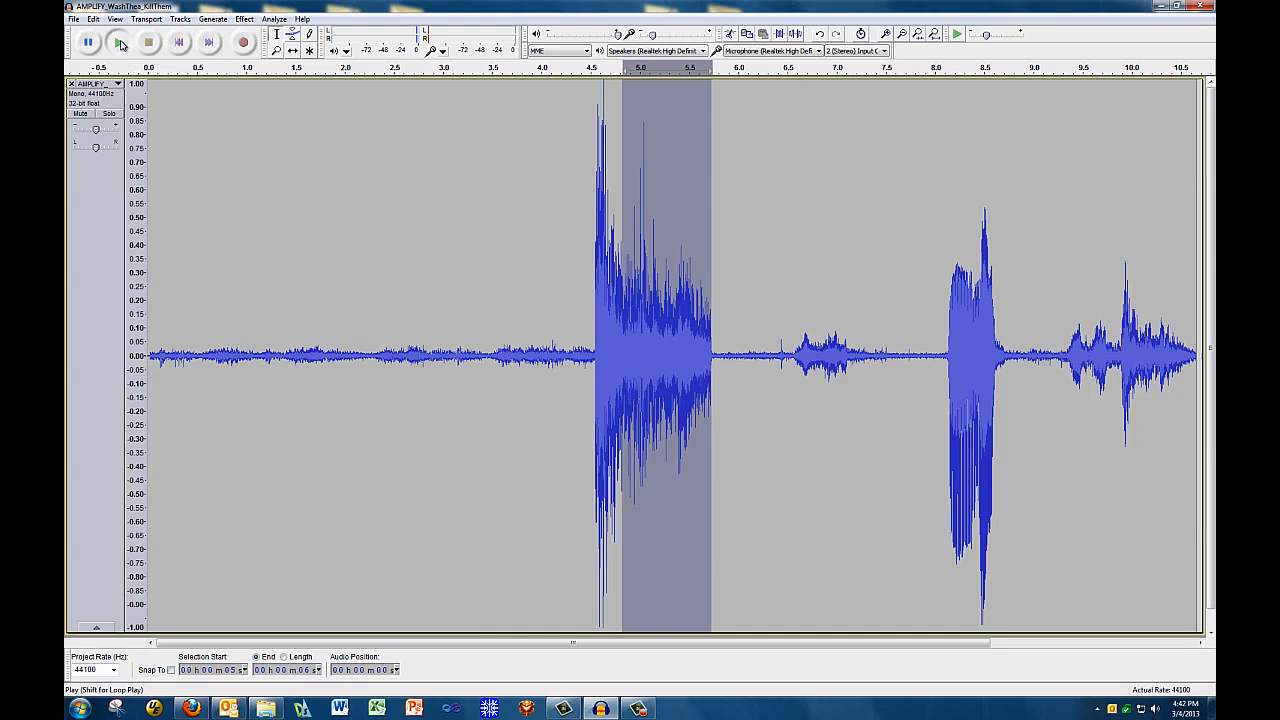
click(119, 43)
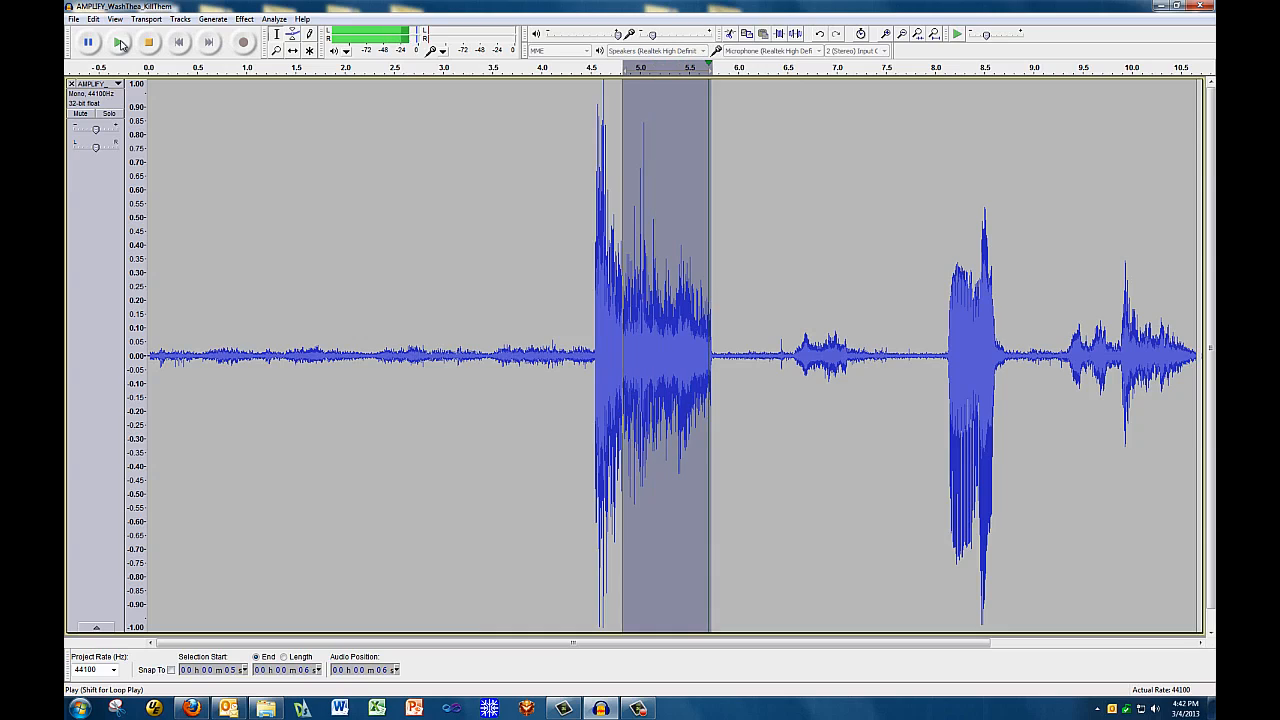
click(400, 191)
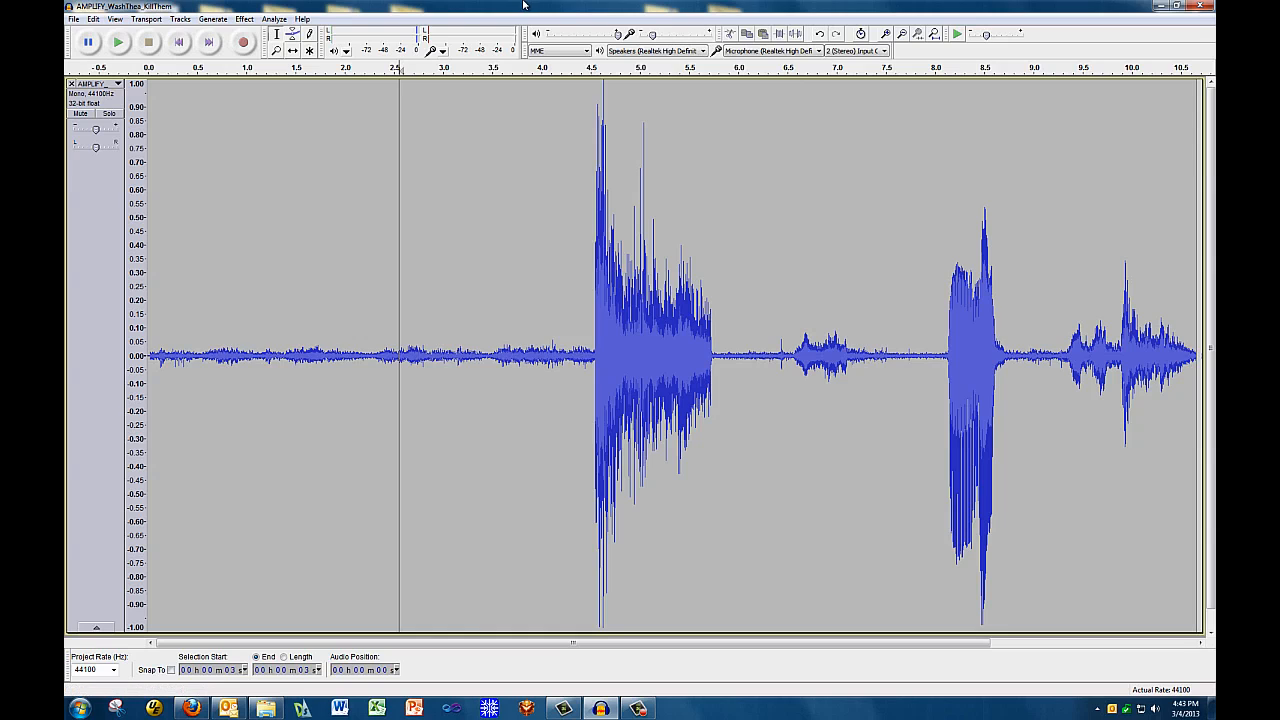
Start exporting the project as an MP3 file, check the proposed file name for editing, and cancel the export
click(75, 20)
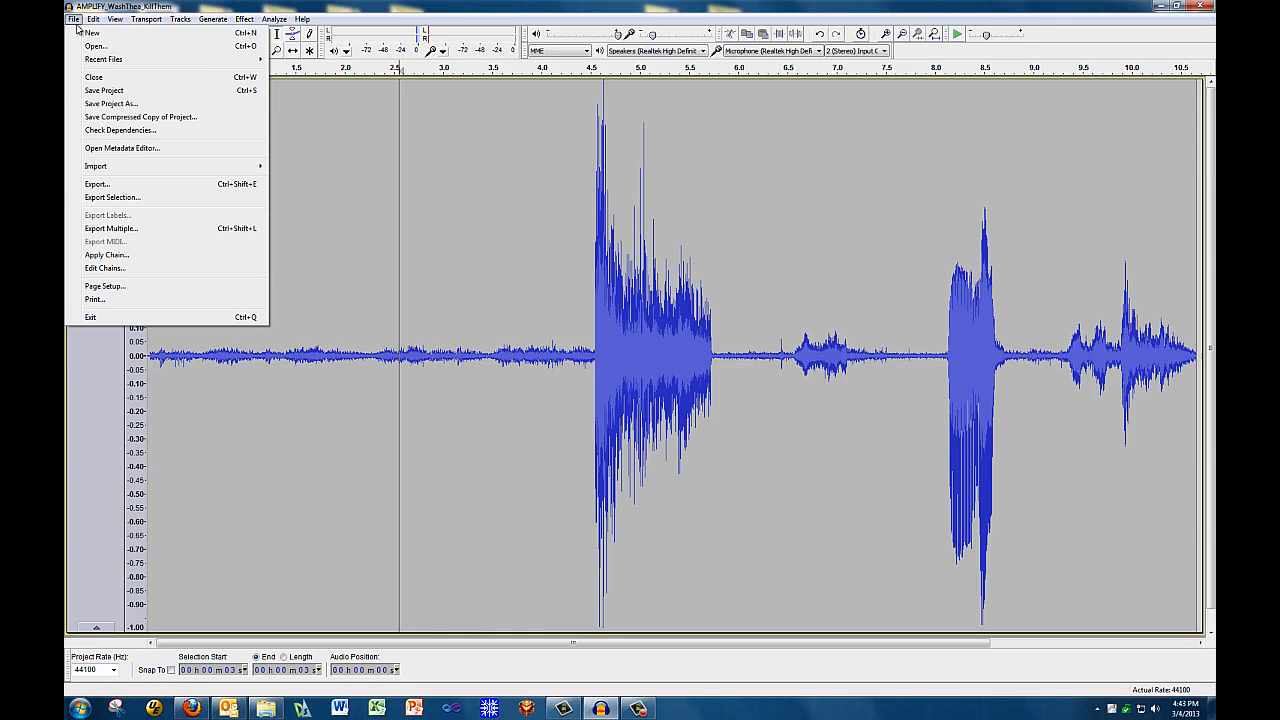
click(146, 184)
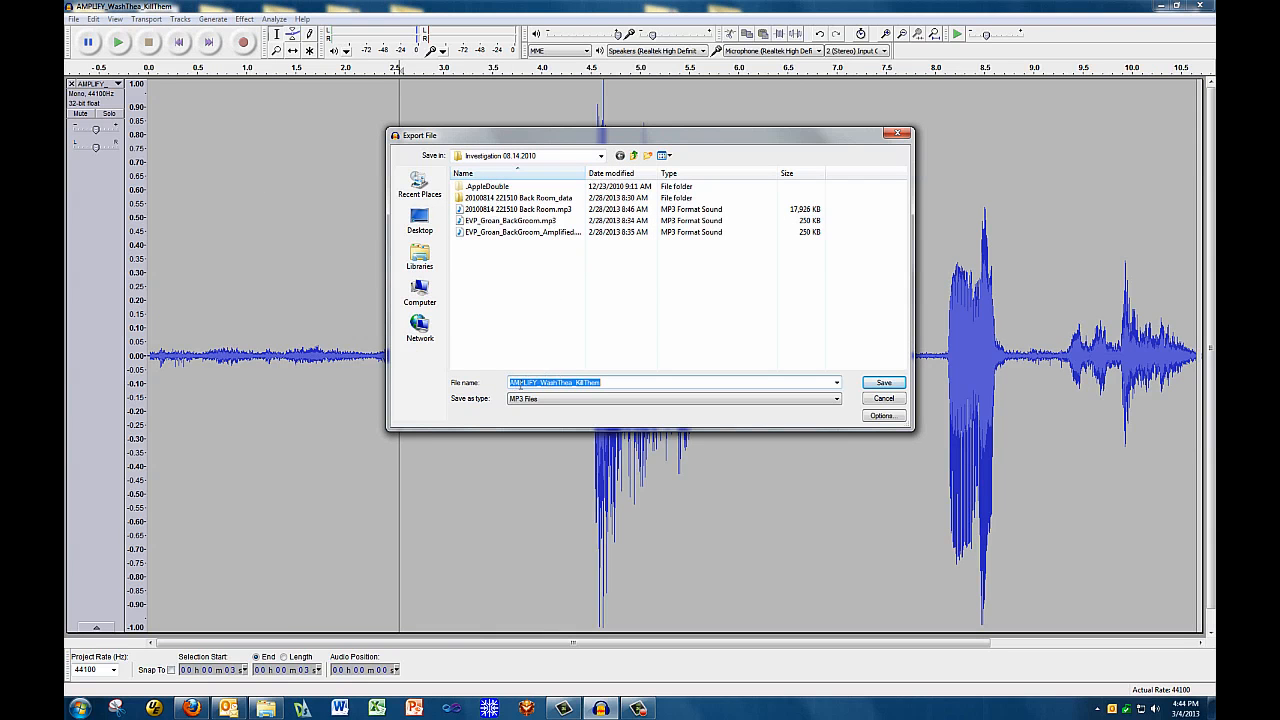
click(631, 384)
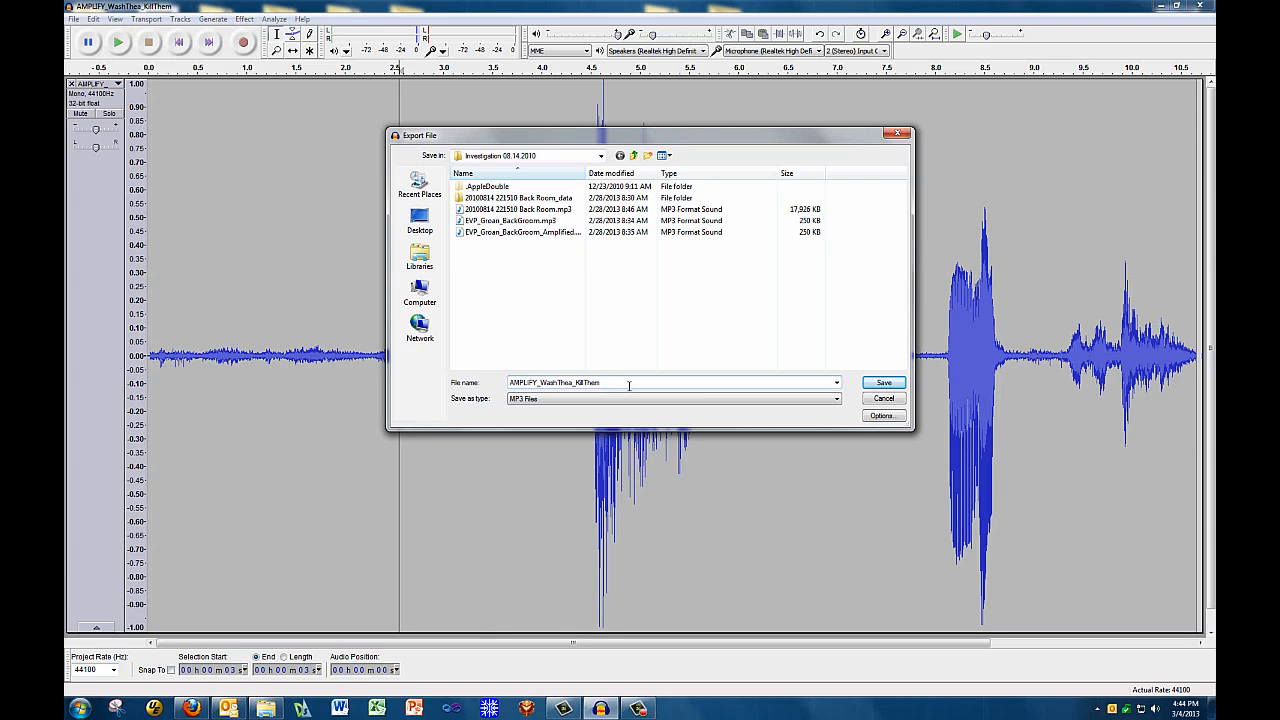
key(shift+Right)
key(shift+Right)
key(shift+Right)
key(shift+Right)
key(shift+Right)
key(shift+Right)
key(shift+Right)
click(884, 399)
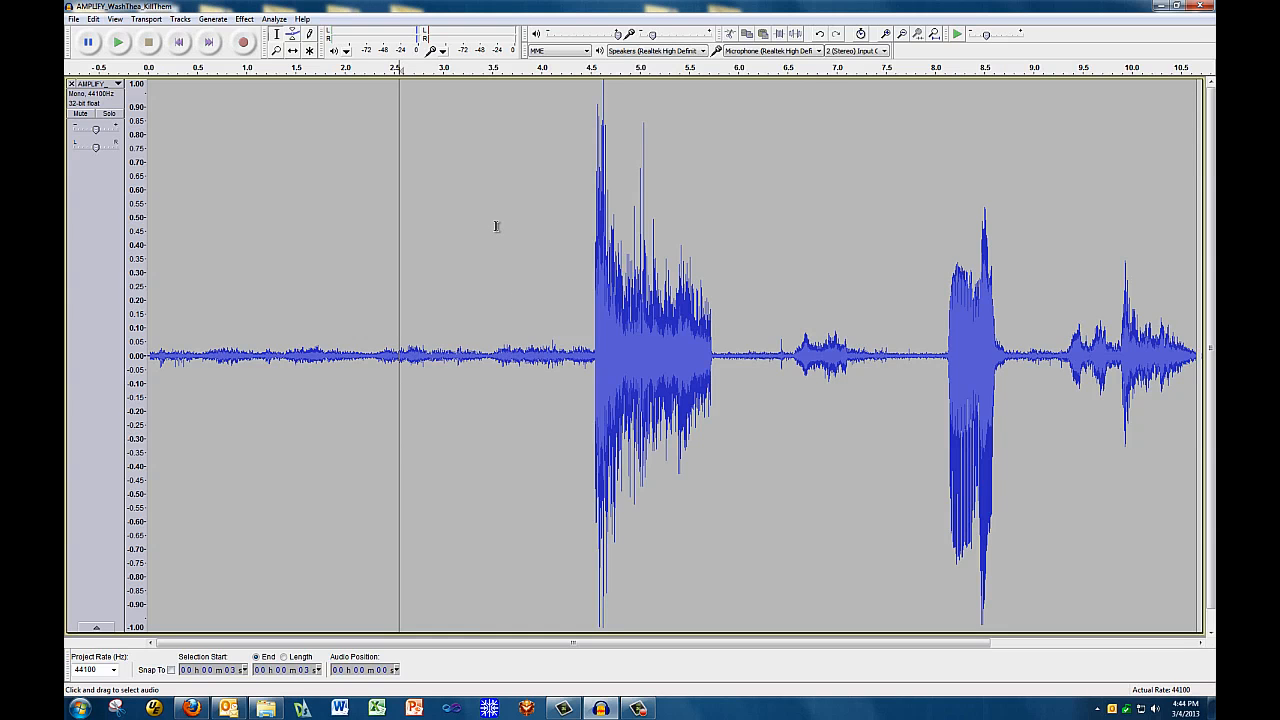
Place the cursor at the start of the amplified section, at about 4.55 s
click(597, 290)
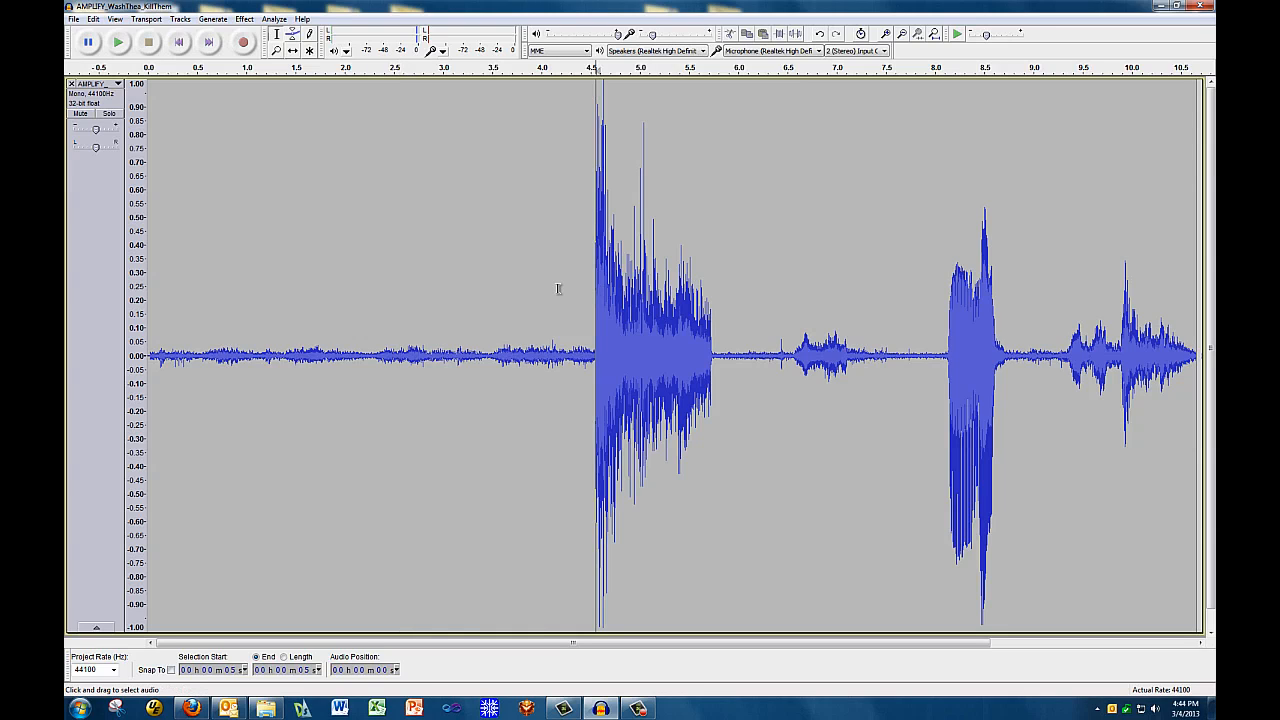